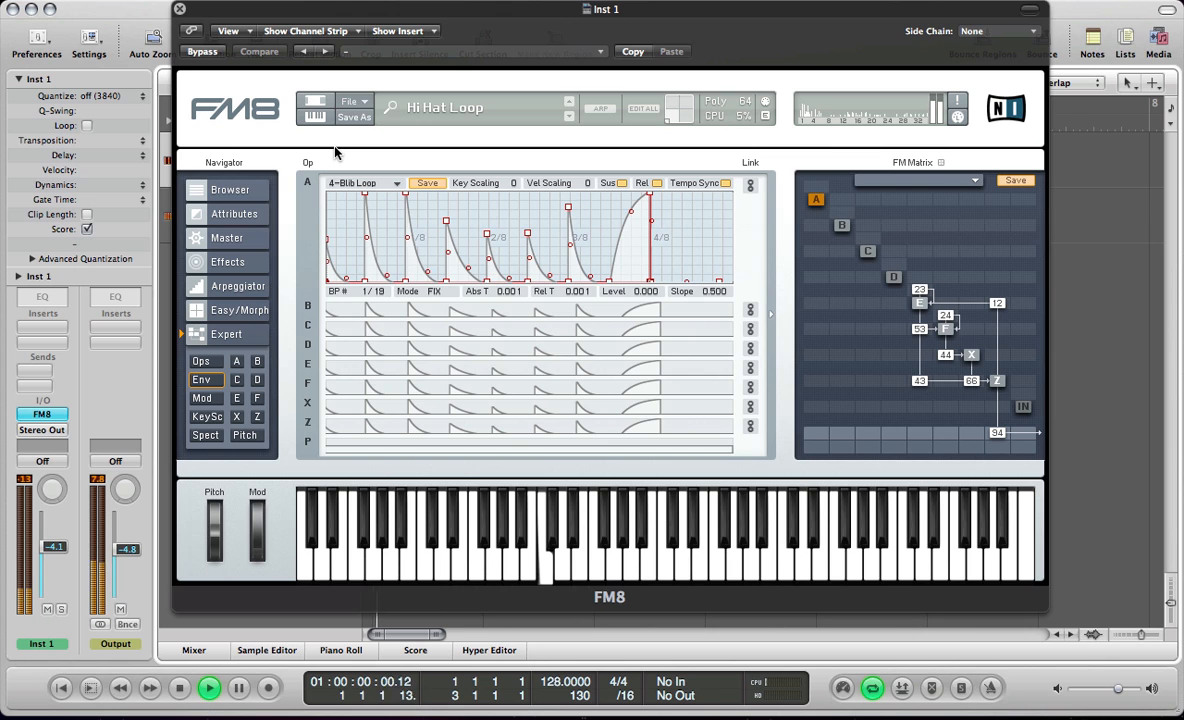
# Play back the Hi Hat Loop patch, stop playback, and examine the envelopes of operators B and C.
pyautogui.press('super+w')
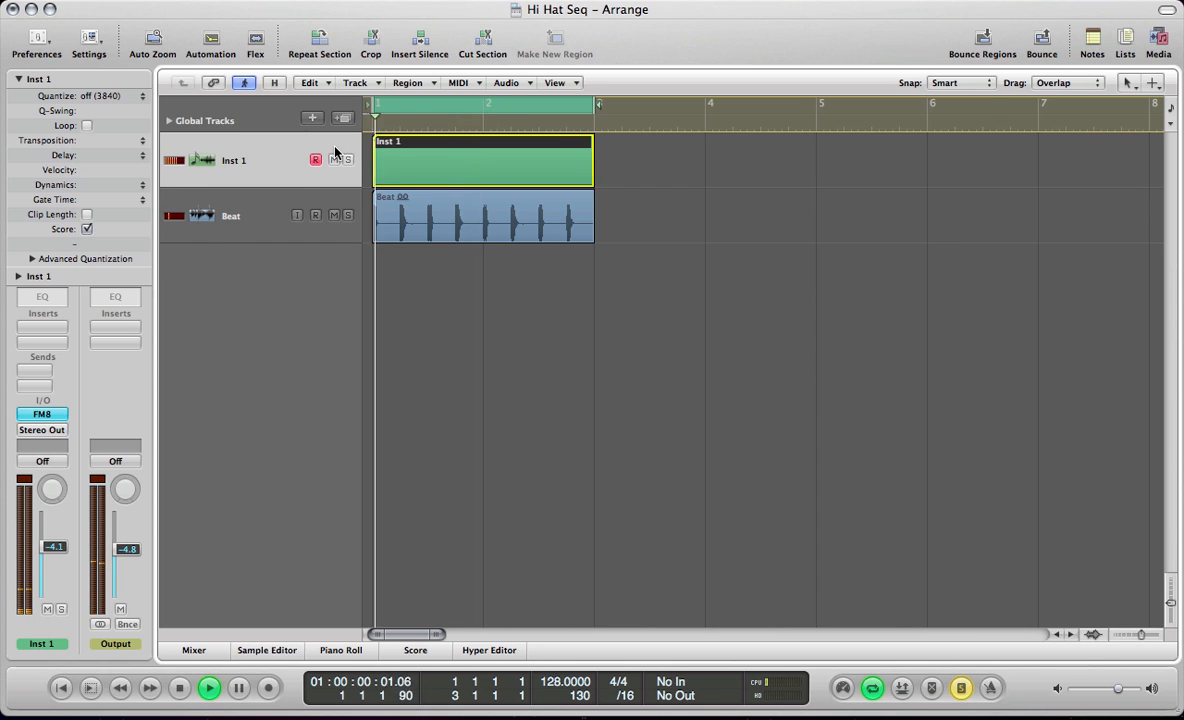
pyautogui.press('v')
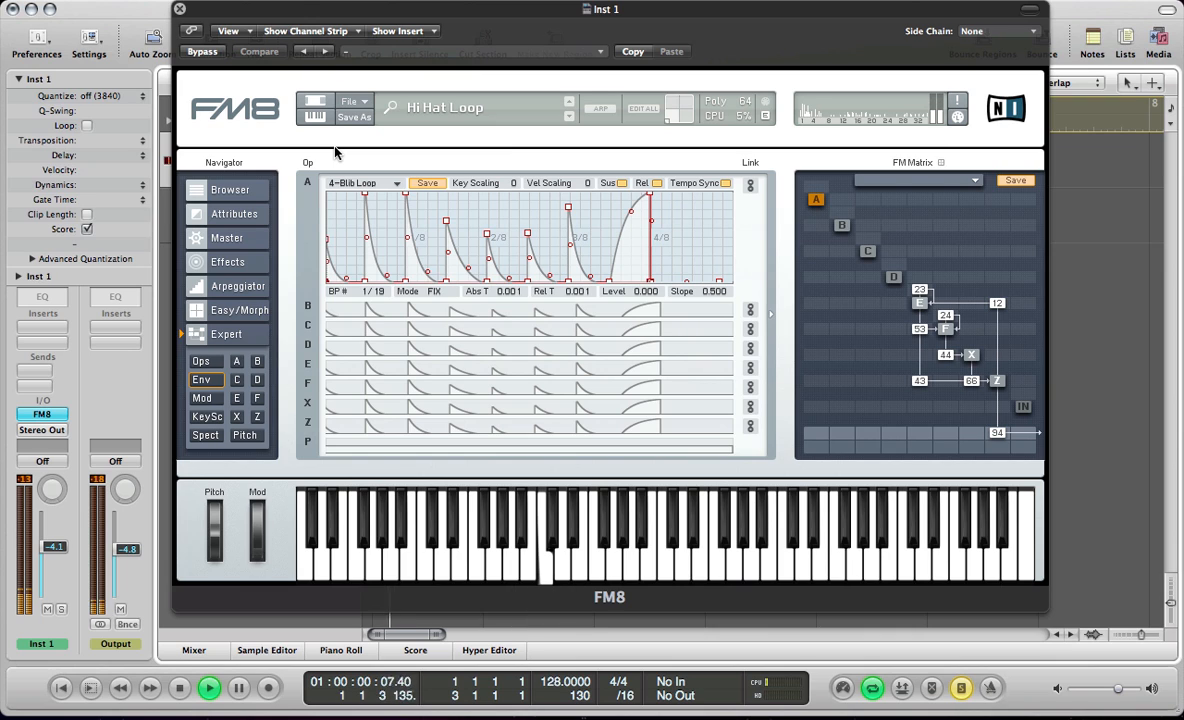
pyautogui.press('space')
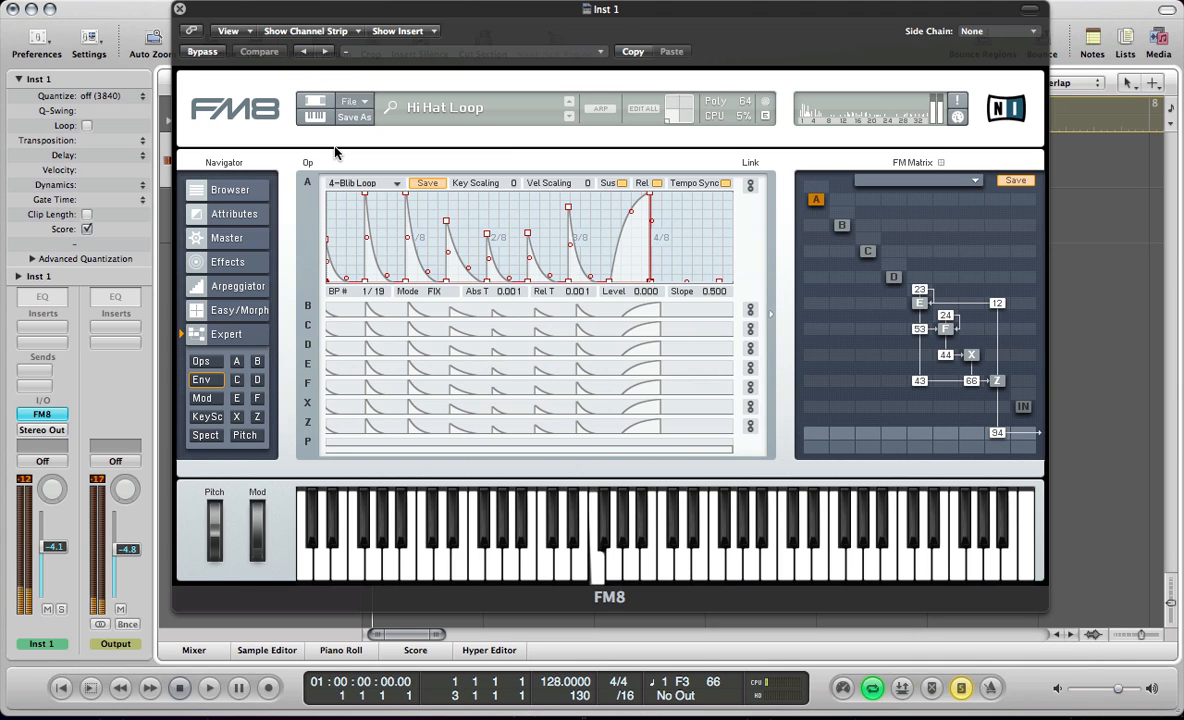
pyautogui.click(366, 312)
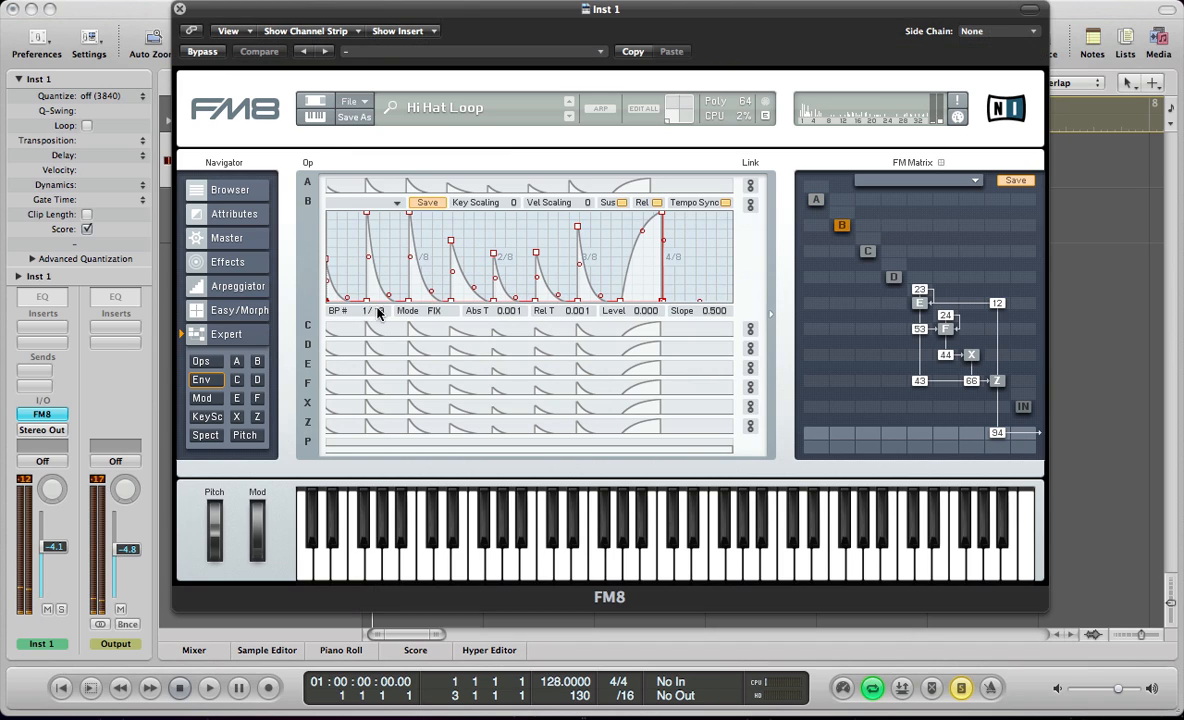
pyautogui.click(380, 322)
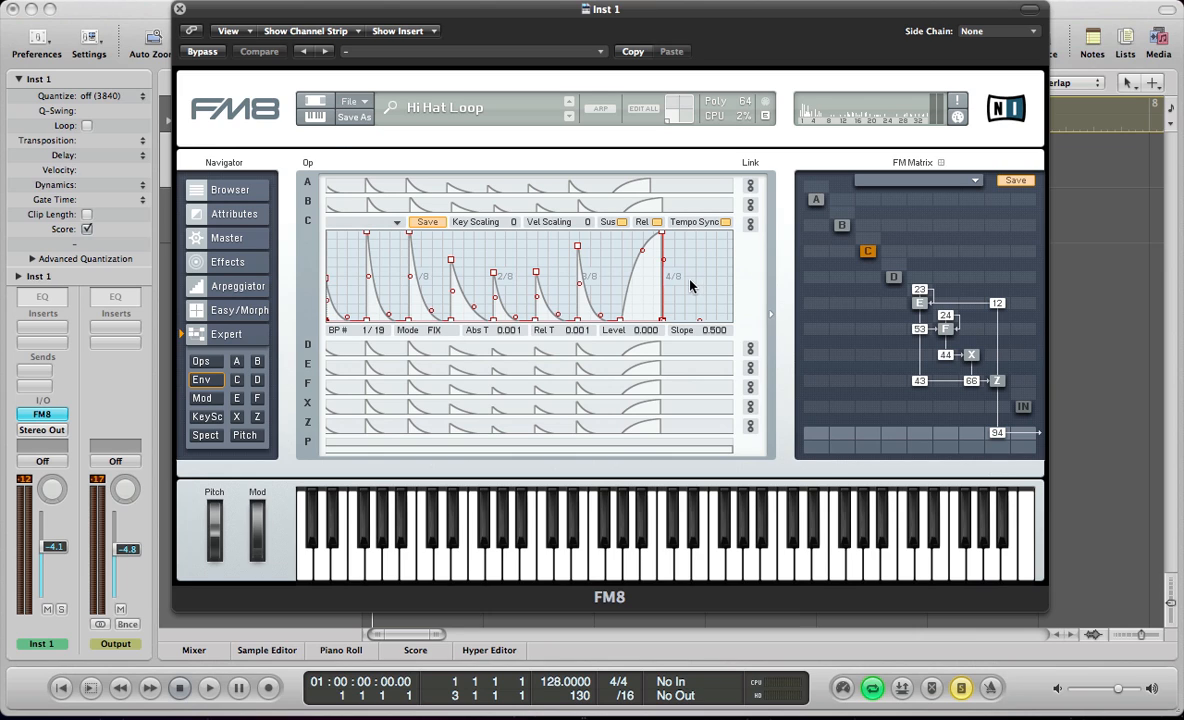
# Start a new blank sound in FM8 and show its operator settings overview.
pyautogui.click(348, 102)
pyautogui.click(345, 101)
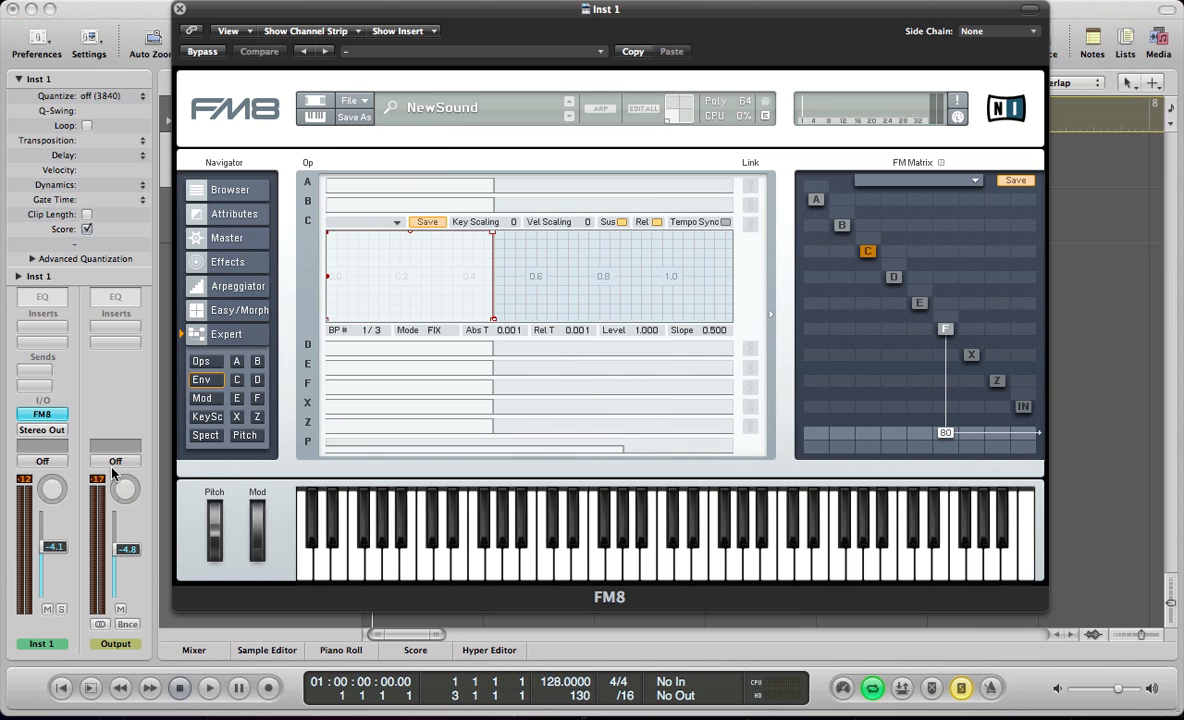
pyautogui.click(238, 268)
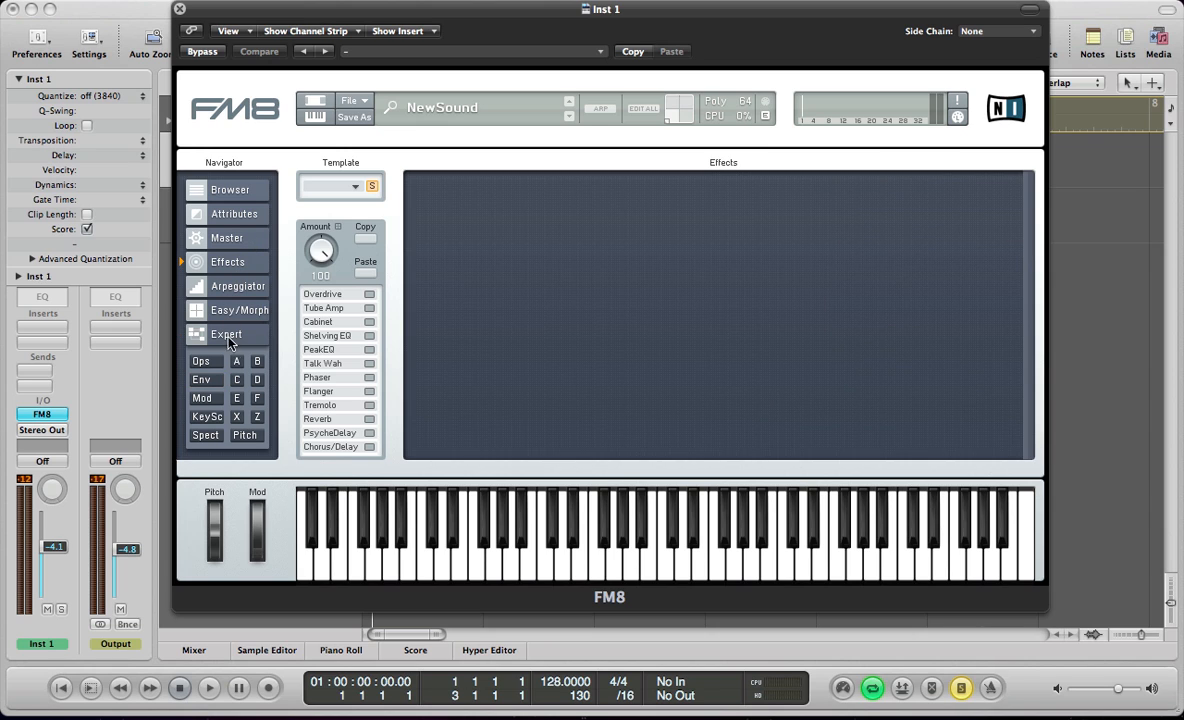
pyautogui.click(200, 362)
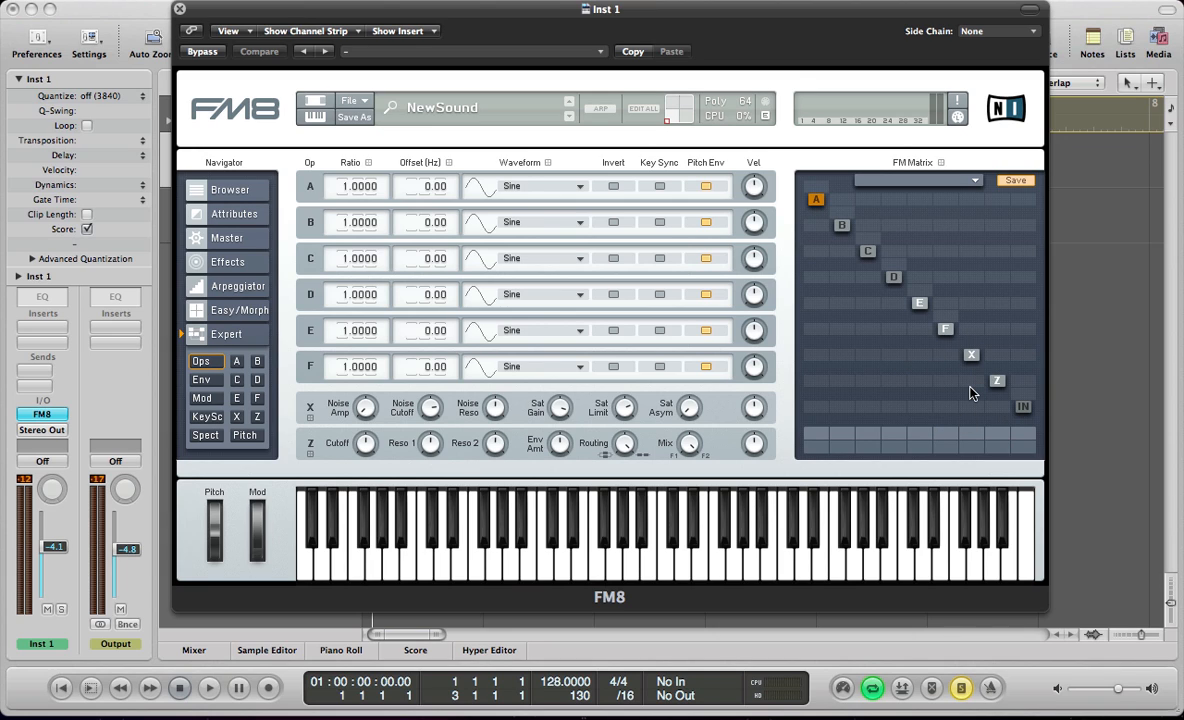
# In the FM matrix, route X to Z at 65, Z to output at 100, F to X at 44, E to F at 54, E to Z at 42.
pyautogui.moveTo(970, 393); pyautogui.dragTo(985, 339)
pyautogui.moveTo(991, 438); pyautogui.dragTo(1021, 349)
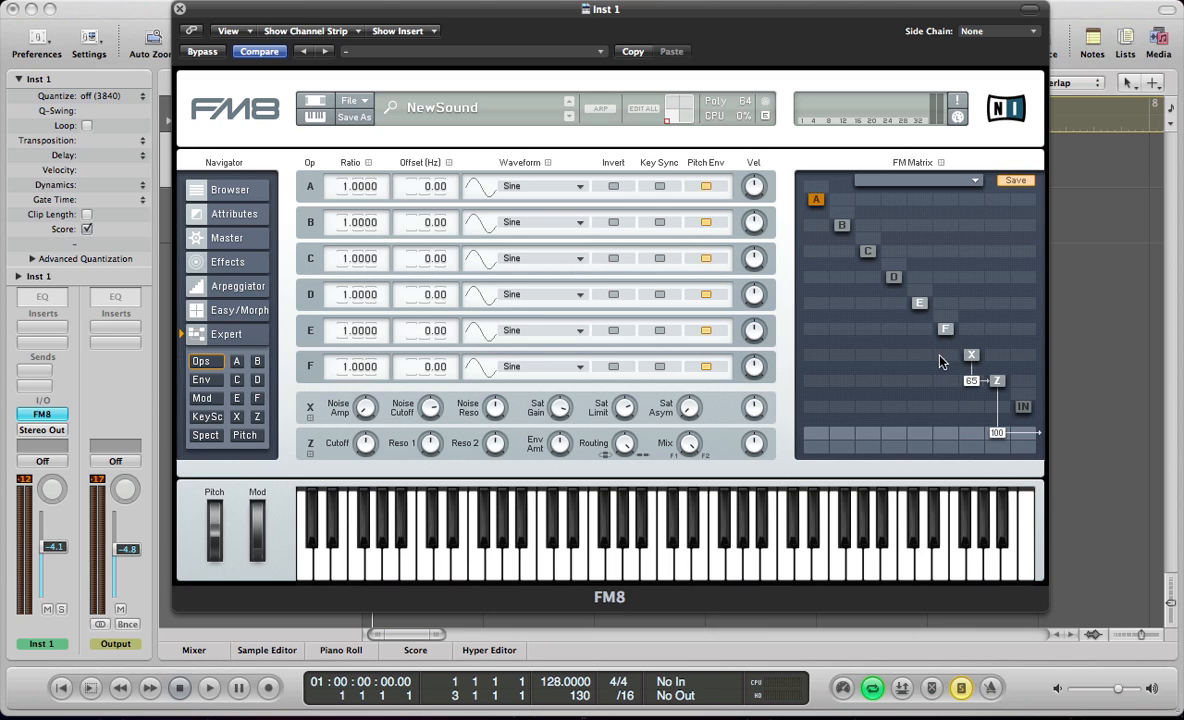
pyautogui.moveTo(949, 343); pyautogui.dragTo(950, 325)
pyautogui.moveTo(912, 337); pyautogui.dragTo(933, 294)
pyautogui.moveTo(920, 381); pyautogui.dragTo(922, 344)
# Enable key sync for operators E and F and set operator F's ratio to 0.5.
pyautogui.click(660, 330)
pyautogui.click(659, 367)
pyautogui.doubleClick(345, 367)
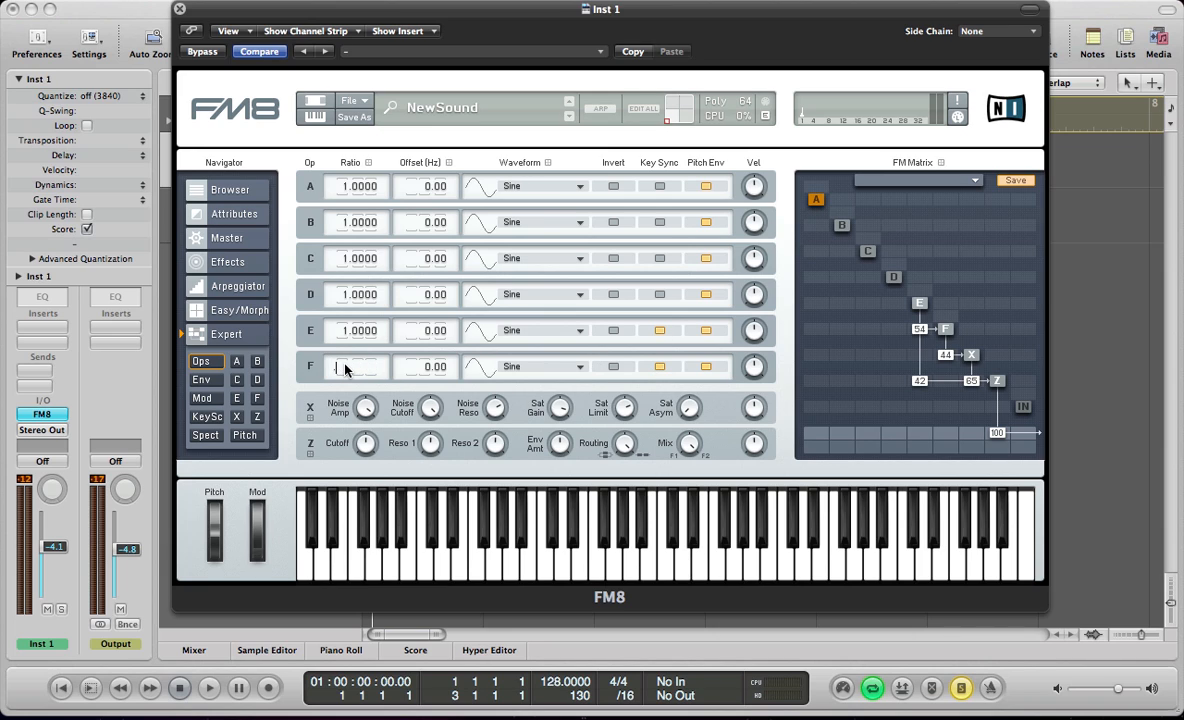
pyautogui.write('0.5')
pyautogui.press('Return')
pyautogui.click(660, 366)
# Add feedback of 24 to operator F and 23 to operator E, and route Z back into E at 12.
pyautogui.moveTo(950, 326); pyautogui.dragTo(955, 303)
pyautogui.moveTo(923, 295); pyautogui.dragTo(937, 282)
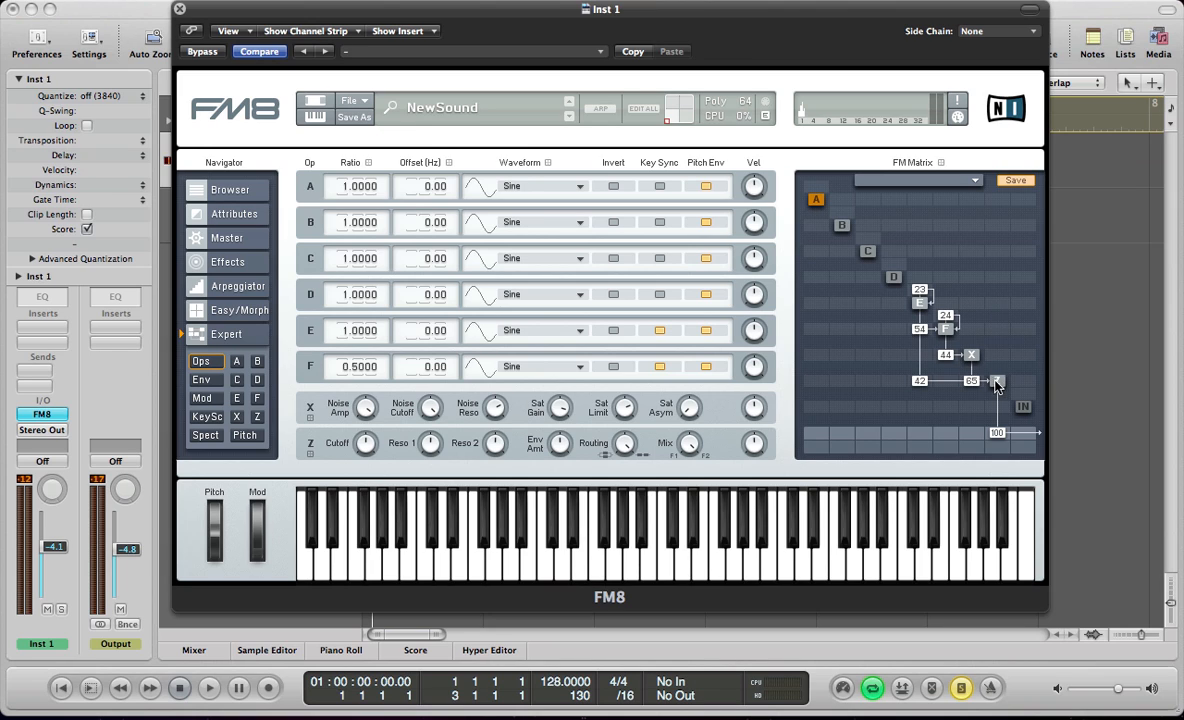
pyautogui.moveTo(998, 305)
pyautogui.mouseDown()
pyautogui.moveTo(1006, 288)
pyautogui.moveTo(1003, 307)
pyautogui.mouseUp()
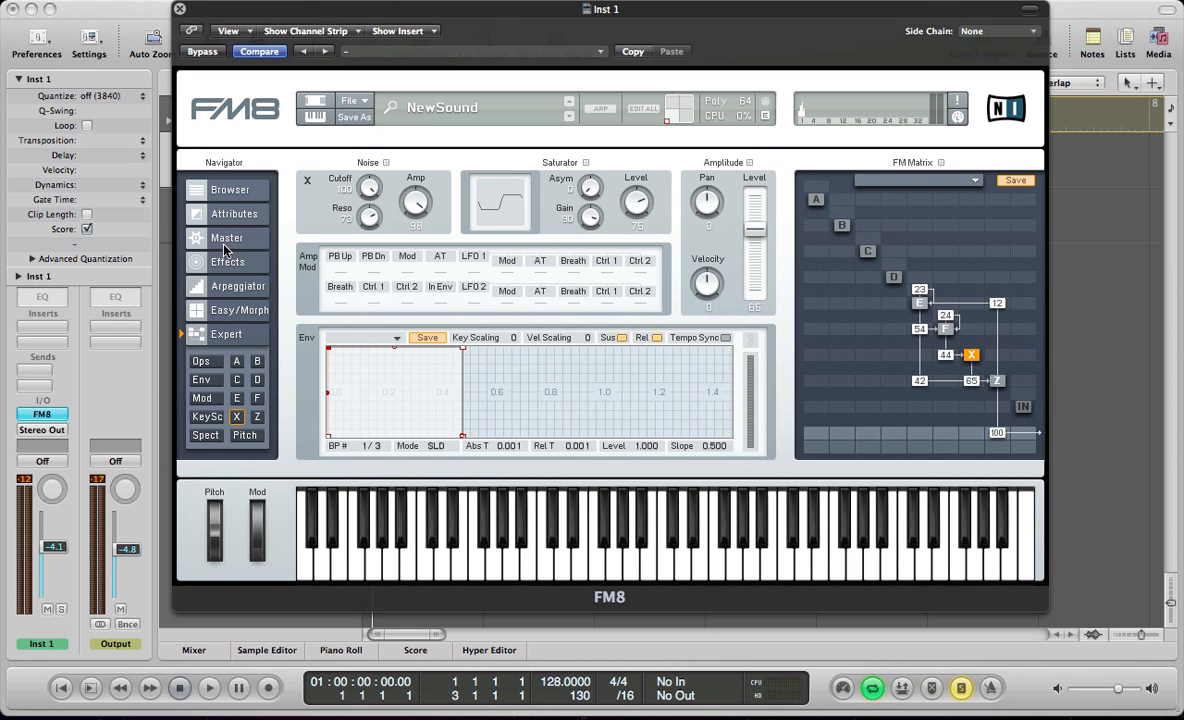
# In the master settings, set the unison voices to 4 and the detune to 0.
pyautogui.click(215, 237)
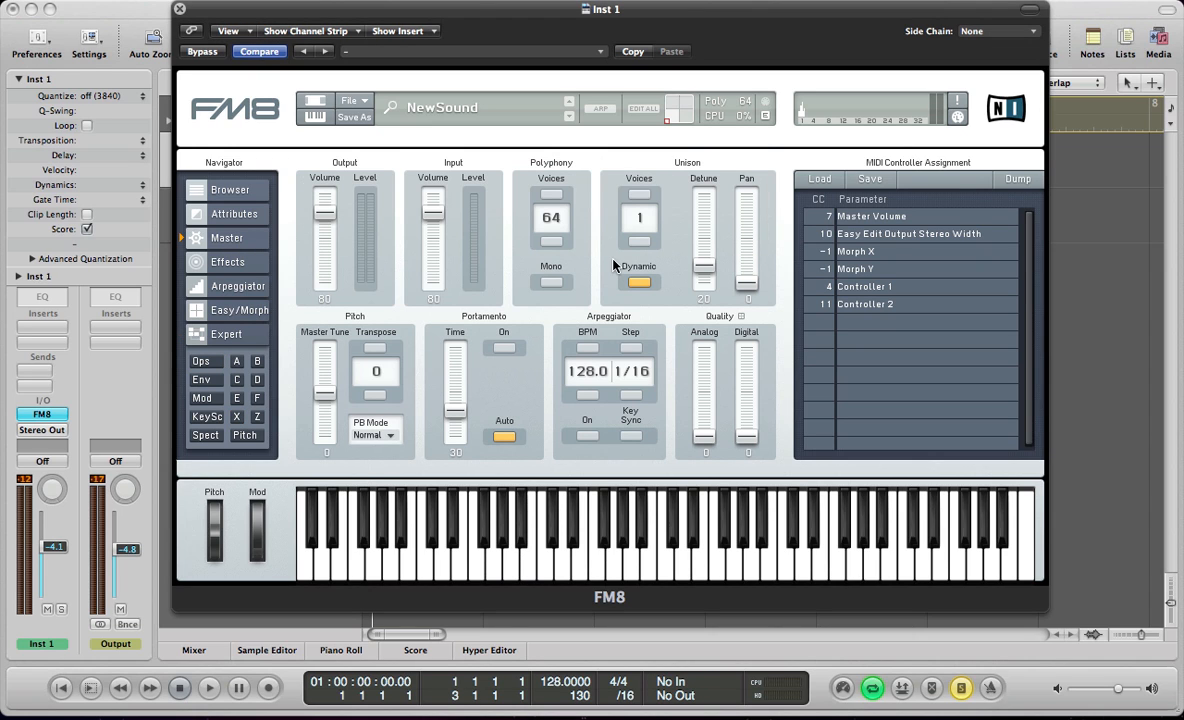
pyautogui.click(640, 195)
pyautogui.click(640, 195)
pyautogui.click(640, 195)
pyautogui.moveTo(700, 268); pyautogui.dragTo(722, 473)
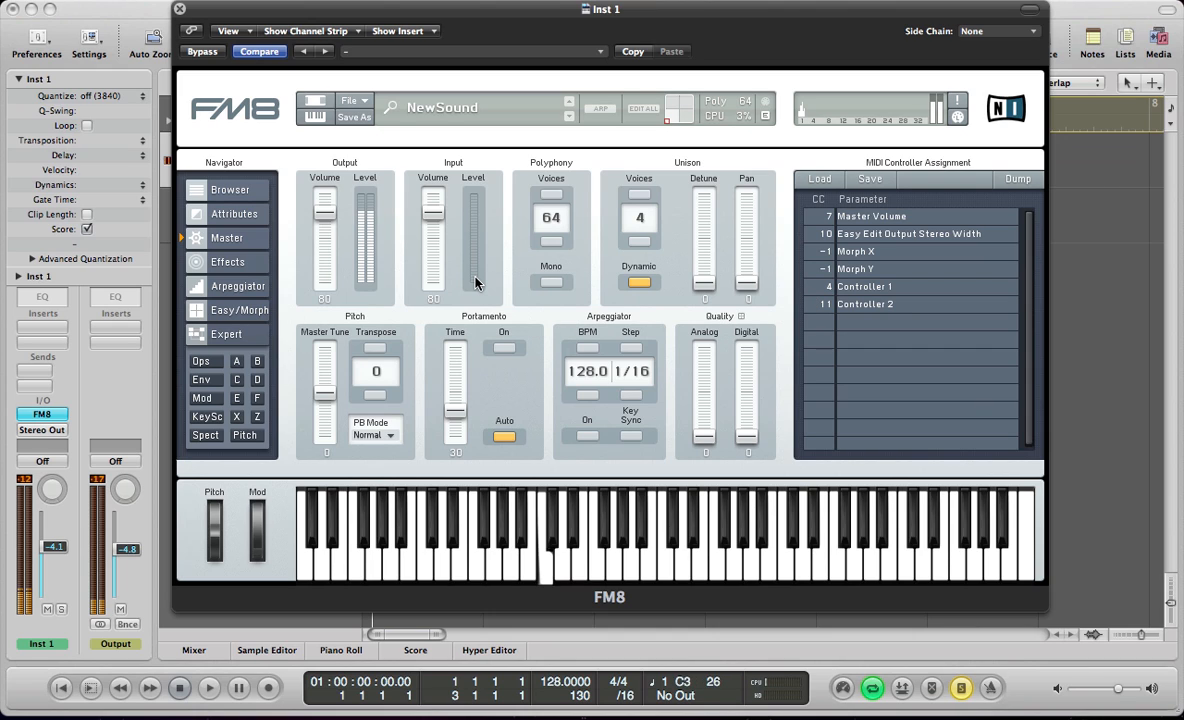
# Configure operator Z's filter with cutoff 100, spread 0, resonances 16 and 8, second filter mode 15, and envelope amount 100.
pyautogui.click(207, 364)
pyautogui.click(202, 379)
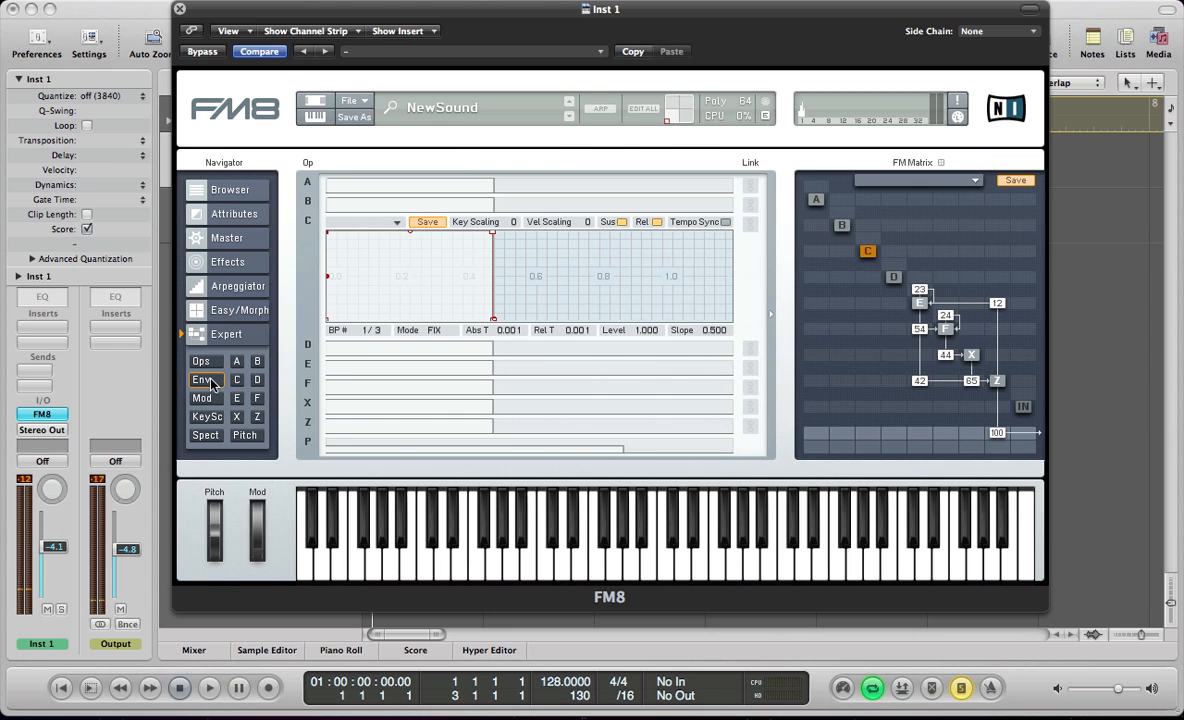
pyautogui.click(256, 417)
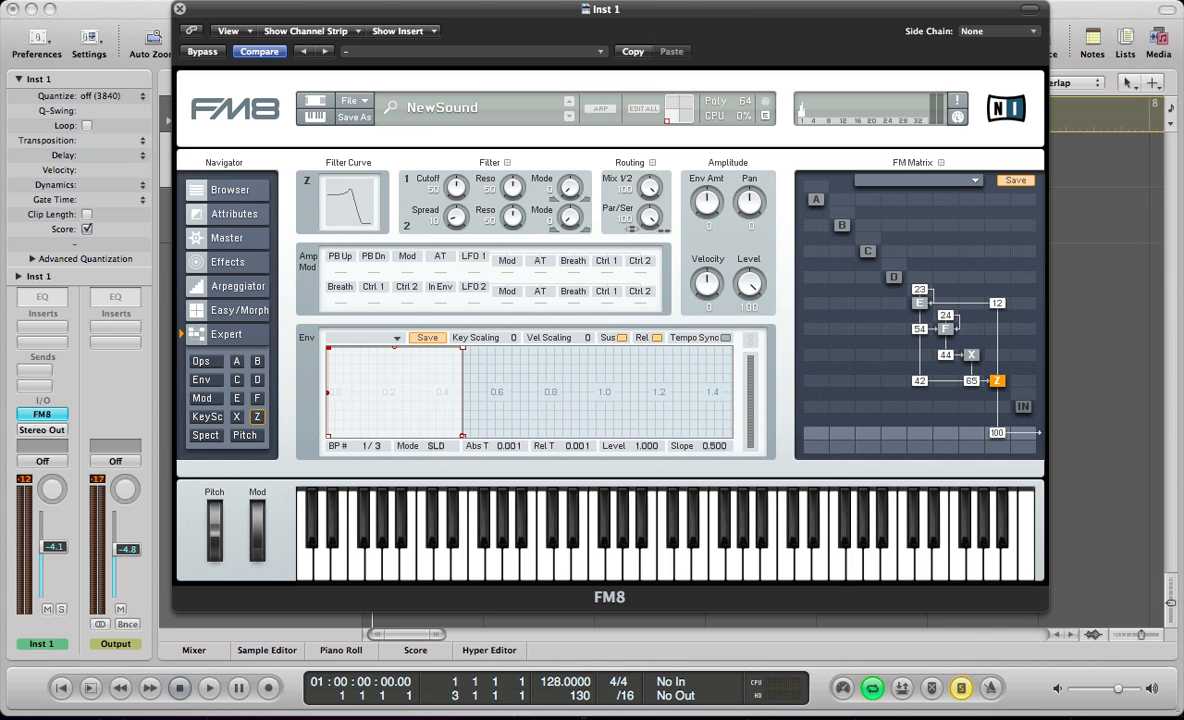
pyautogui.click(363, 156)
pyautogui.moveTo(460, 188); pyautogui.dragTo(465, 108)
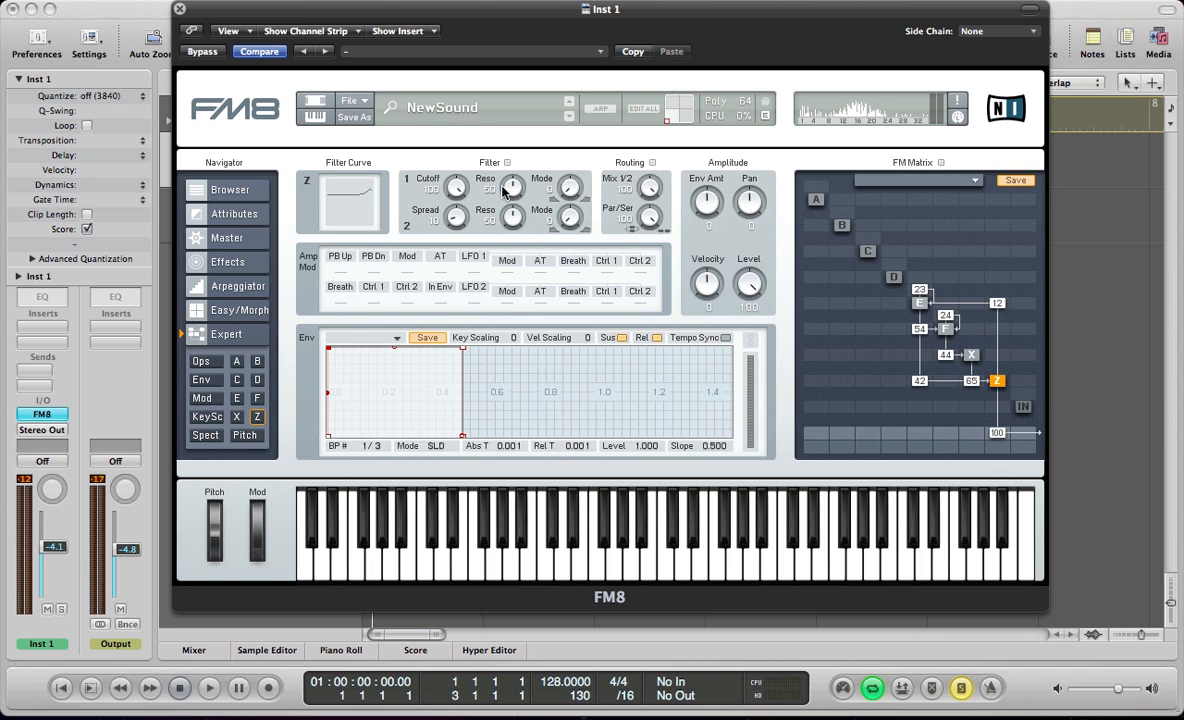
pyautogui.moveTo(512, 187); pyautogui.dragTo(510, 232)
pyautogui.moveTo(426, 204); pyautogui.dragTo(428, 212)
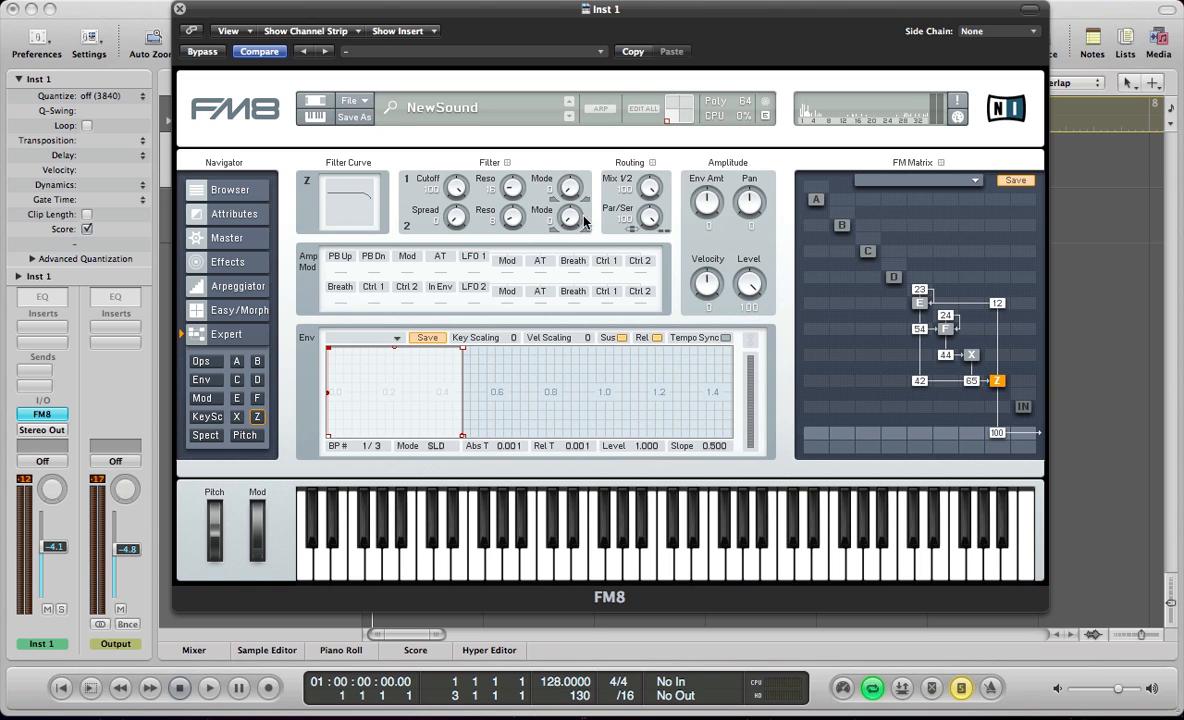
pyautogui.moveTo(570, 214)
pyautogui.mouseDown()
pyautogui.moveTo(570, 186)
pyautogui.moveTo(570, 203)
pyautogui.mouseUp()
pyautogui.moveTo(706, 200); pyautogui.dragTo(706, 87)
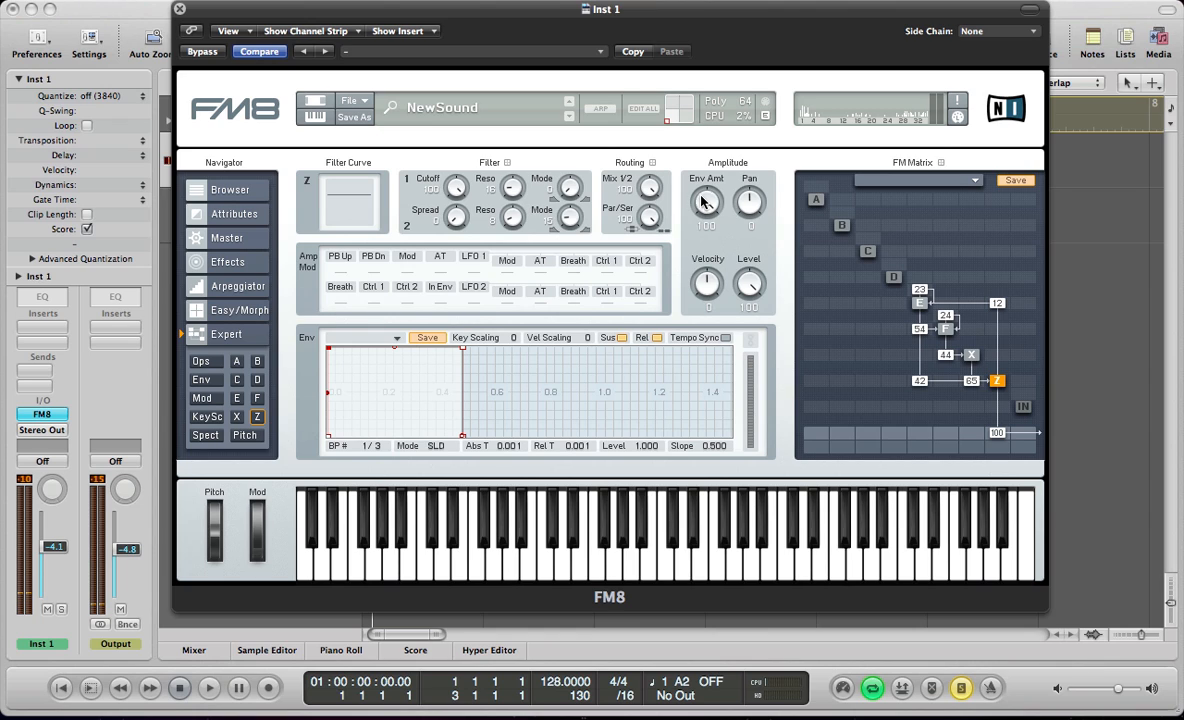
# Link the envelopes of operators E, F, X and Z in the envelope overview.
pyautogui.click(201, 380)
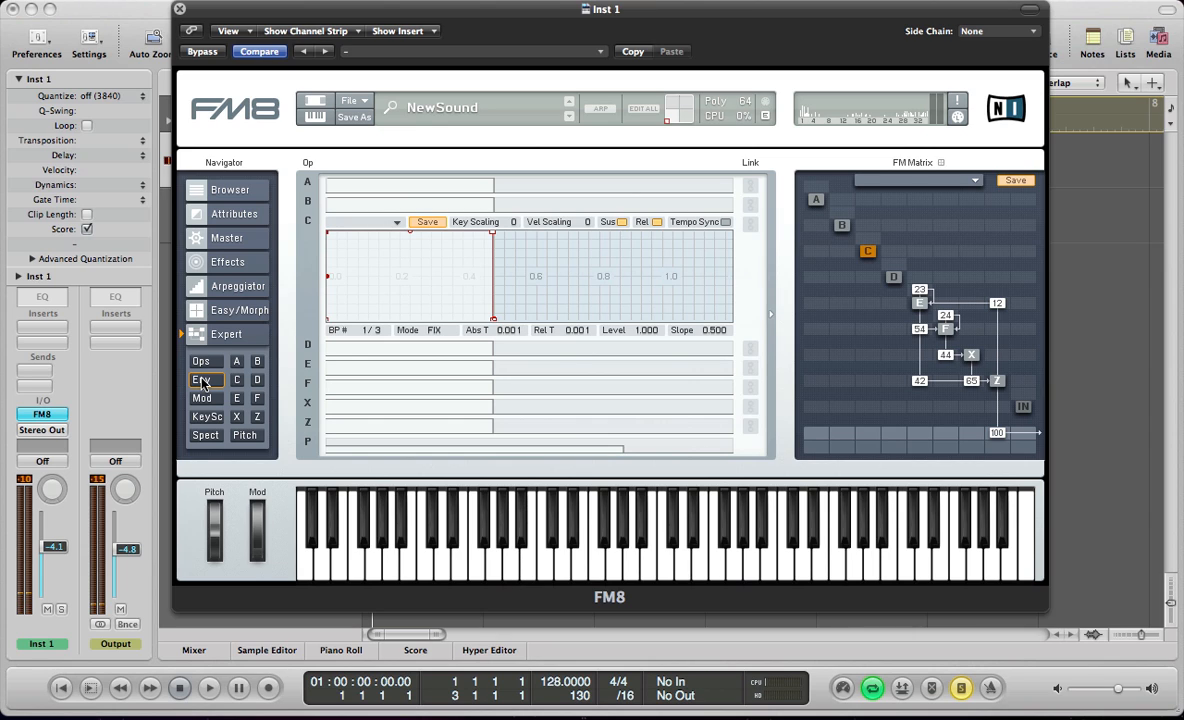
pyautogui.click(384, 389)
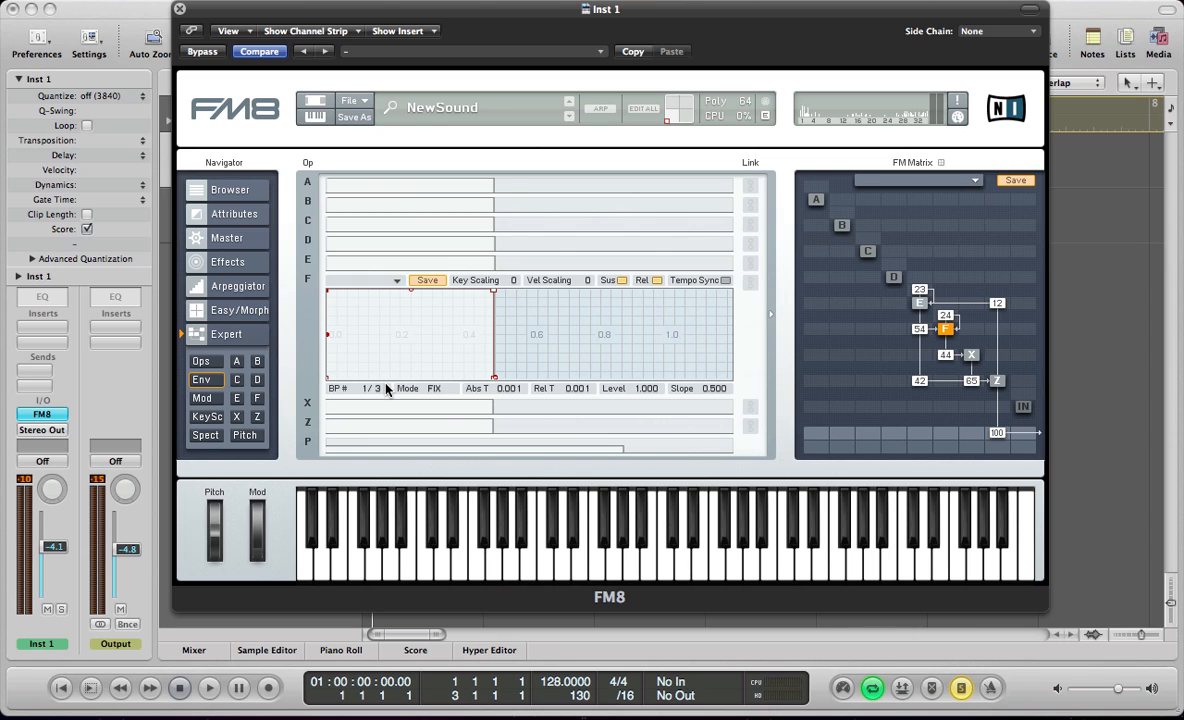
pyautogui.click(750, 282)
pyautogui.click(750, 263)
pyautogui.click(750, 244)
pyautogui.click(750, 224)
pyautogui.click(750, 205)
pyautogui.click(750, 186)
pyautogui.click(750, 205)
pyautogui.click(751, 410)
# Turn on tempo sync for the E, F, X and Z envelopes and set Z's envelope mode to SLD.
pyautogui.click(714, 262)
pyautogui.click(724, 261)
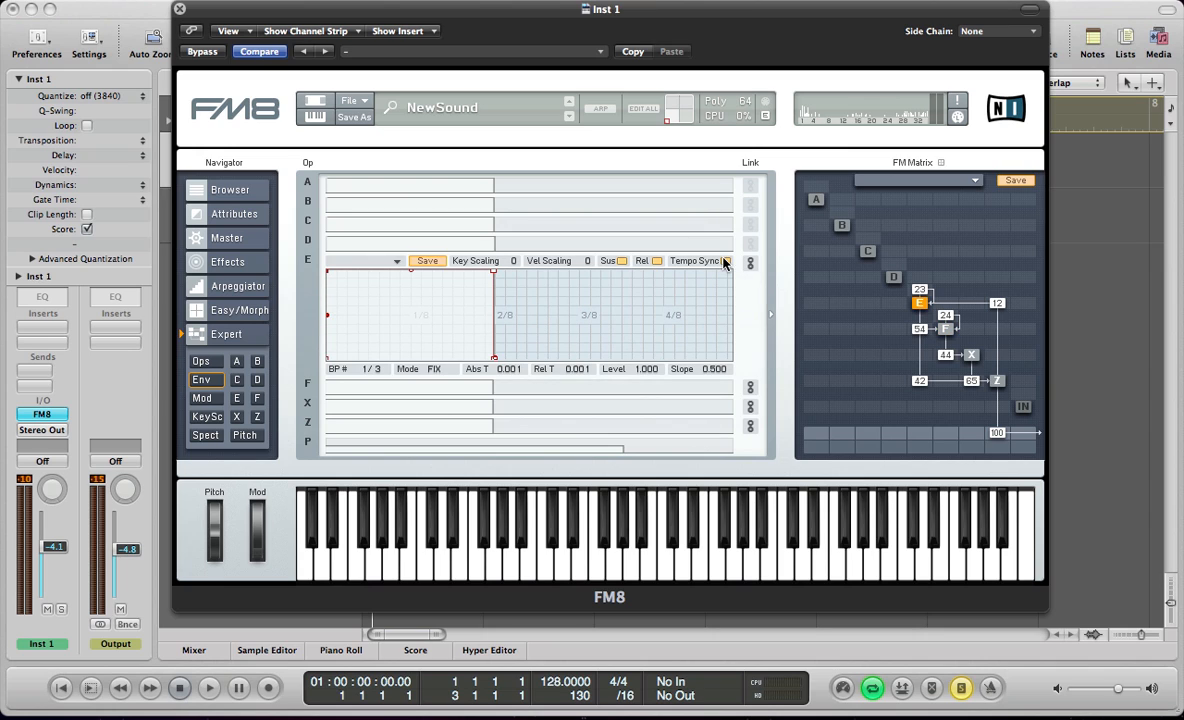
pyautogui.click(445, 391)
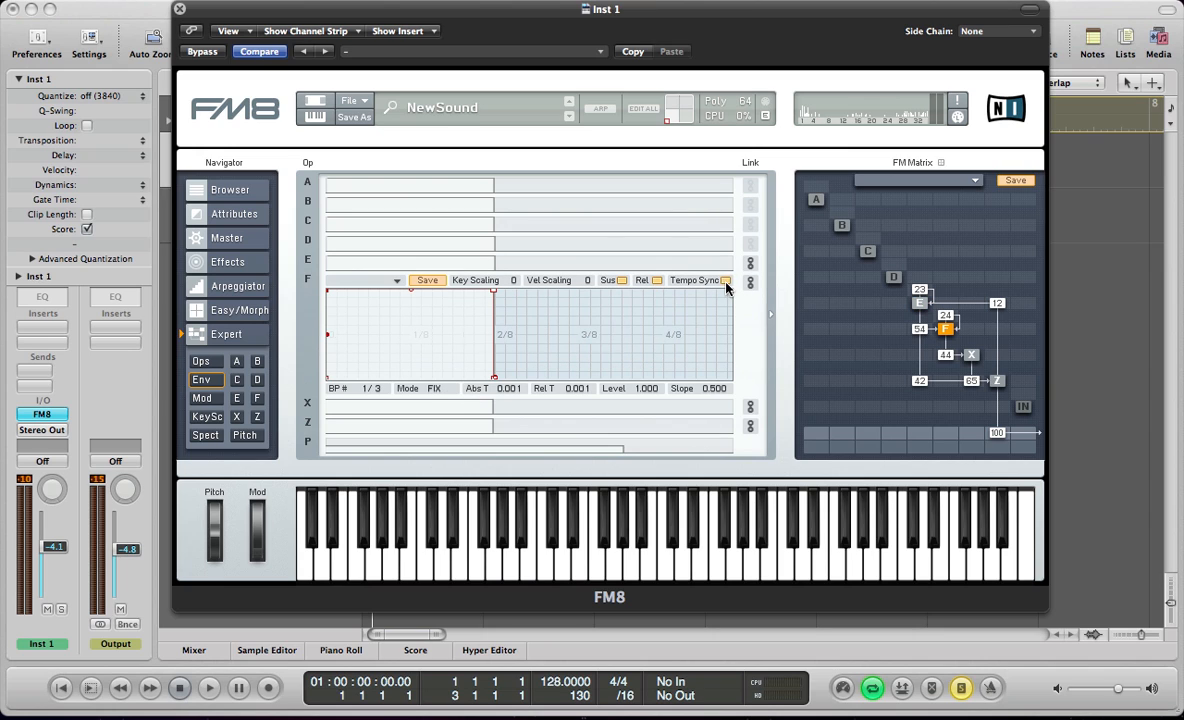
pyautogui.click(365, 405)
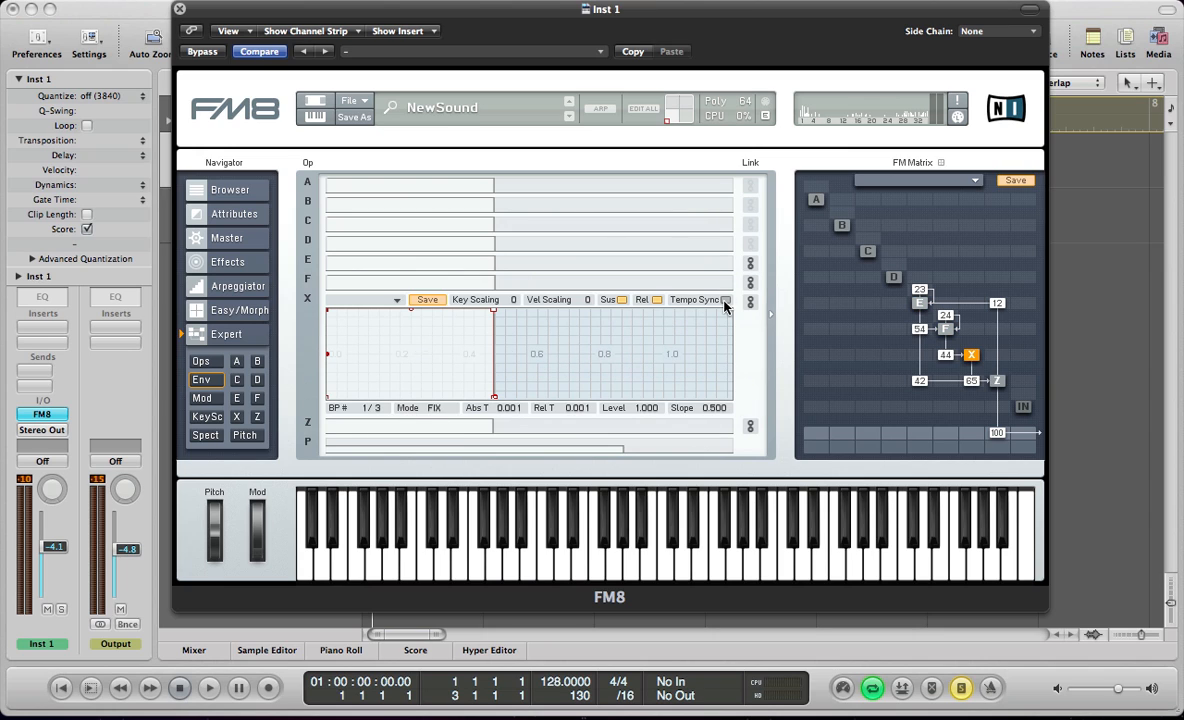
pyautogui.click(725, 300)
pyautogui.click(379, 430)
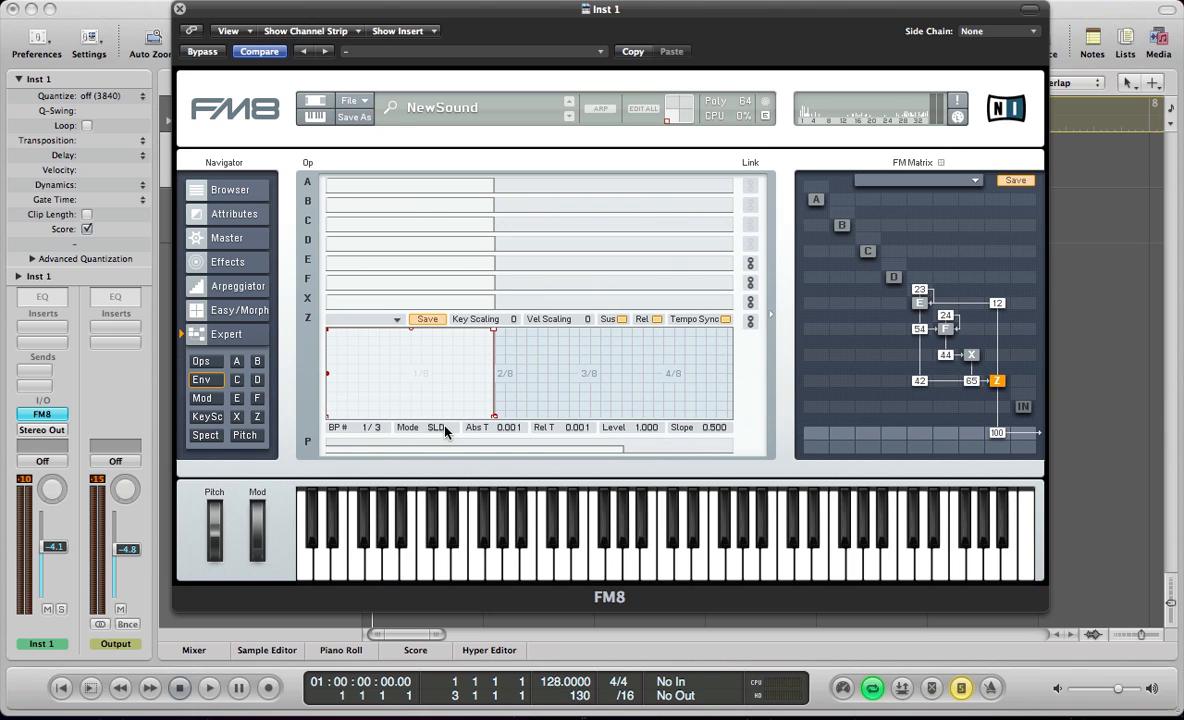
# Set the envelope mode to SLD for operators X, F and E.
pyautogui.click(493, 298)
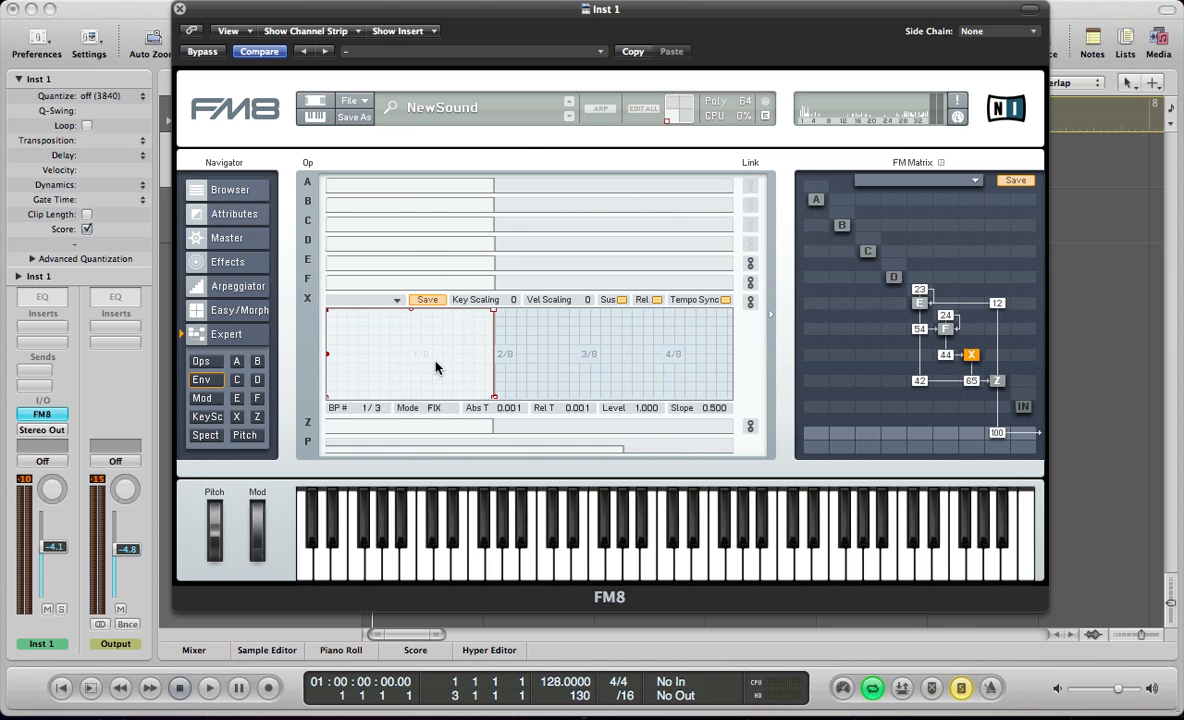
pyautogui.click(435, 408)
pyautogui.click(442, 285)
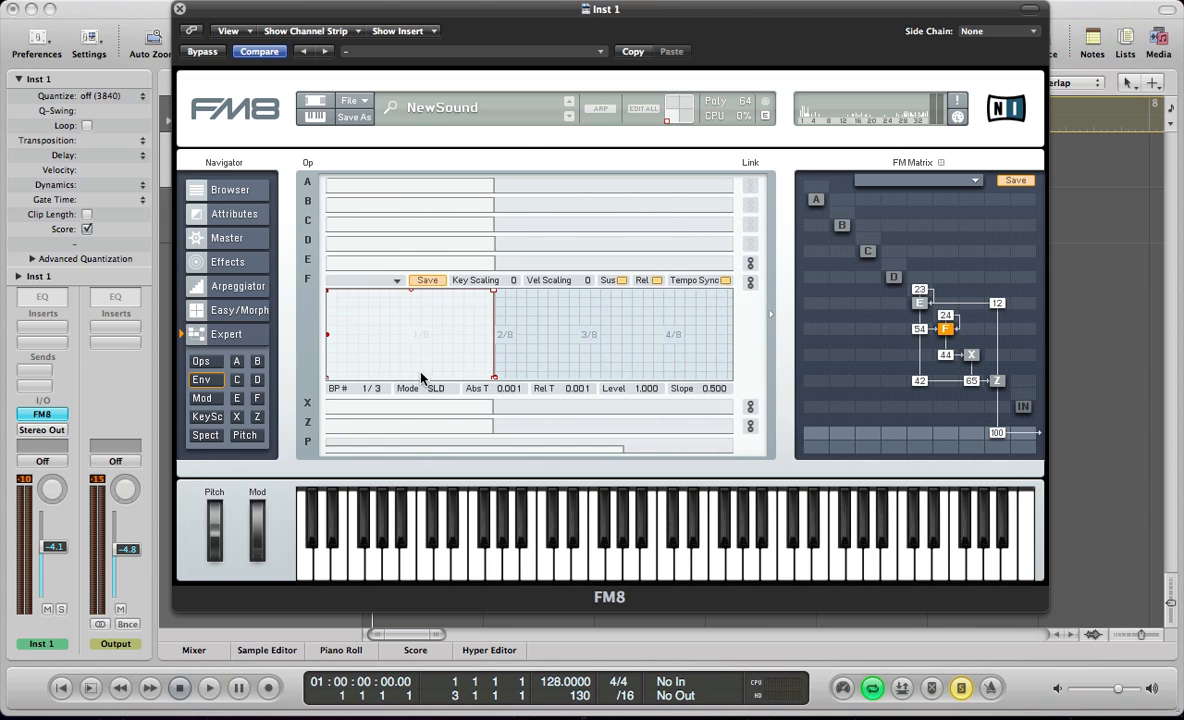
pyautogui.click(436, 263)
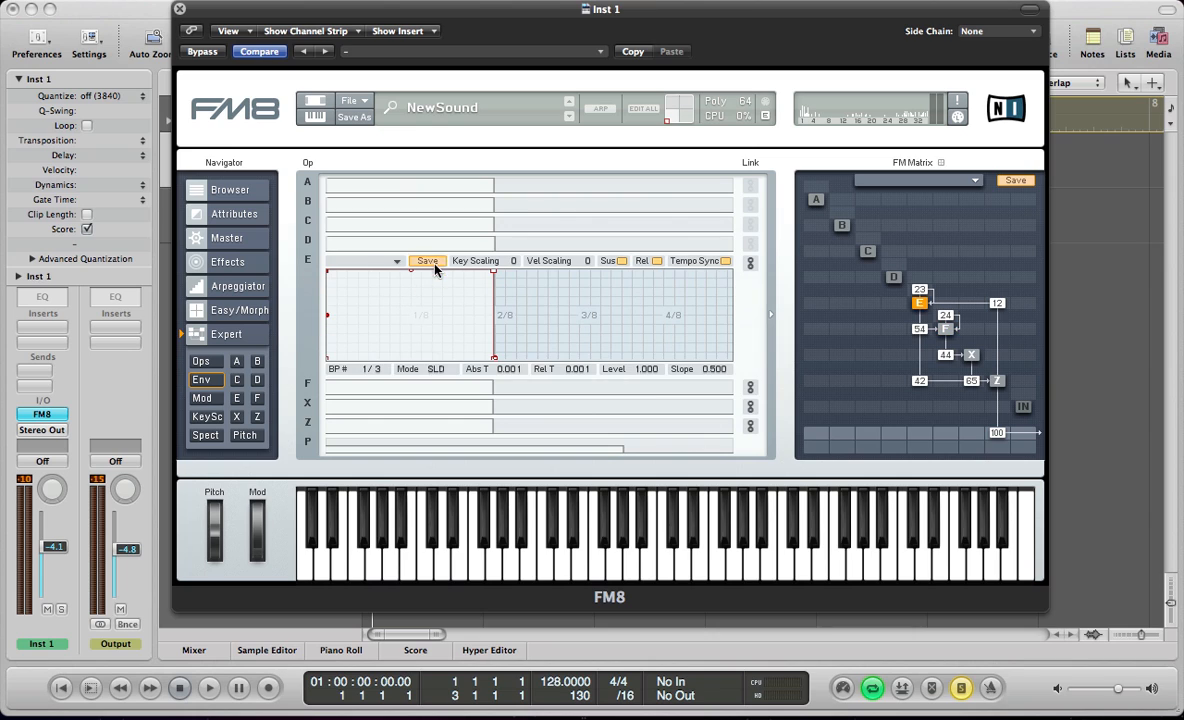
# Load the 4-Blib Loop template into operator F's linked envelope.
pyautogui.click(403, 391)
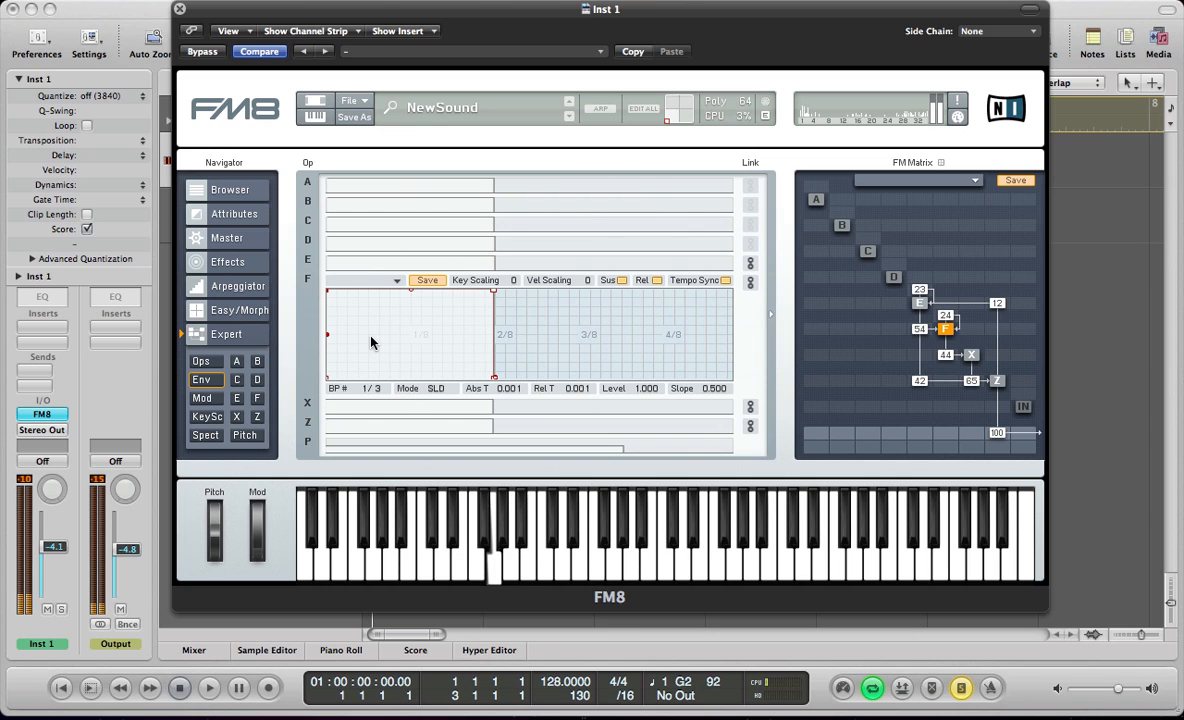
pyautogui.click(397, 281)
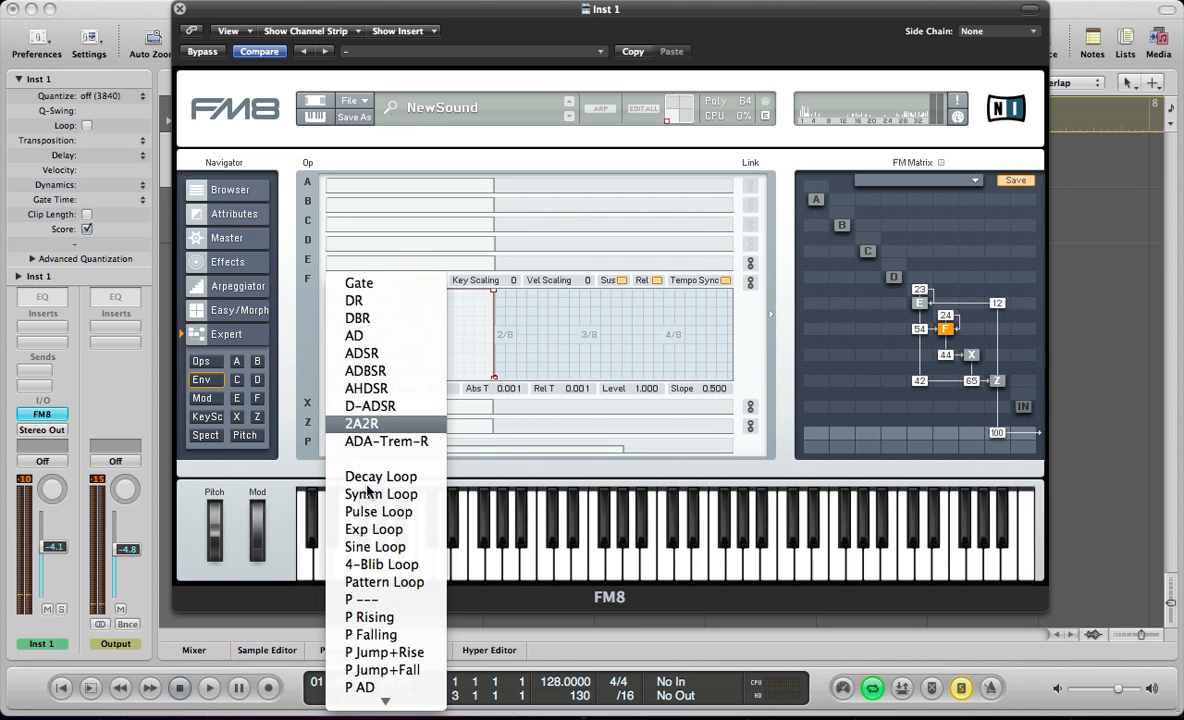
pyautogui.click(373, 565)
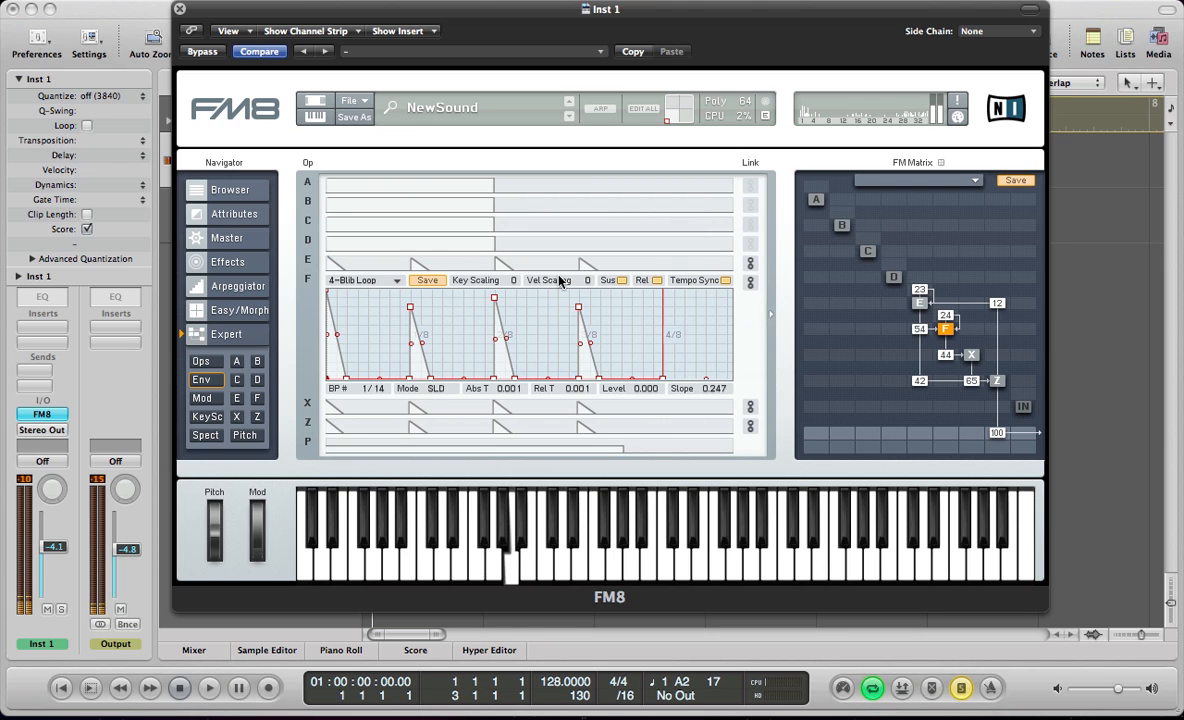
# Listen to the drum loop unsoloed in the arrangement, stop it, restore solo mode and reopen the synth editor.
pyautogui.press('v')
pyautogui.press('space')
pyautogui.press('space')
pyautogui.press('s')
pyautogui.press('space')
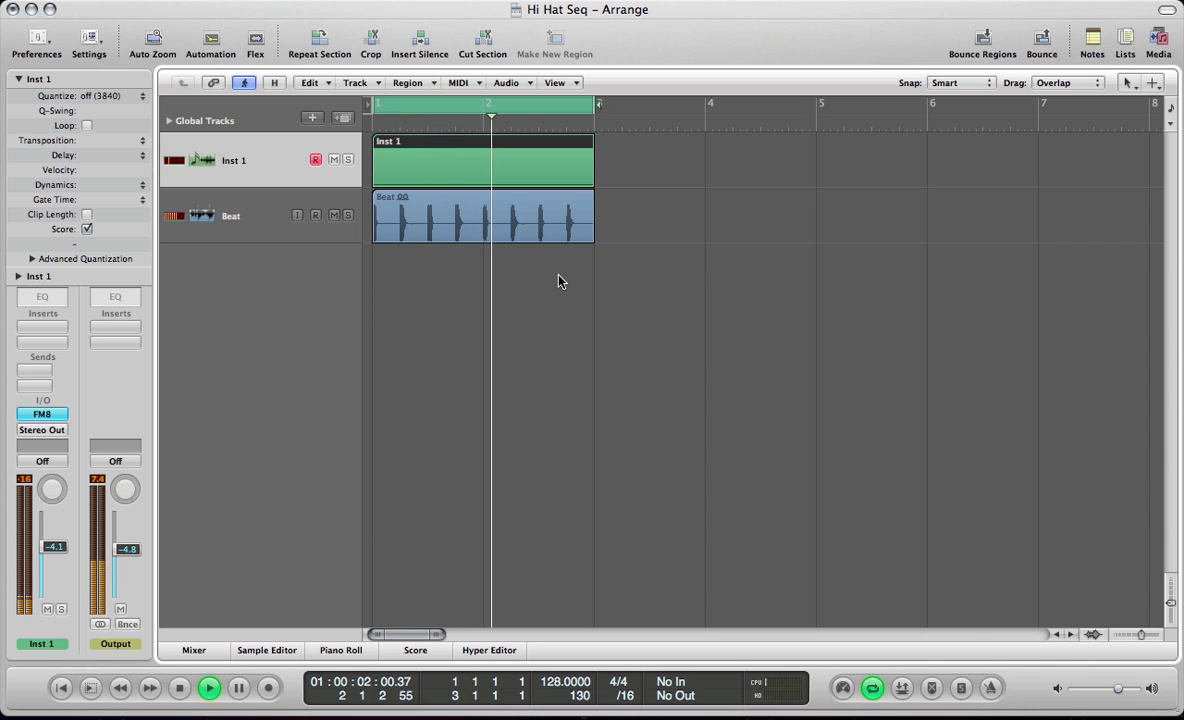
pyautogui.press('s')
pyautogui.press('v')
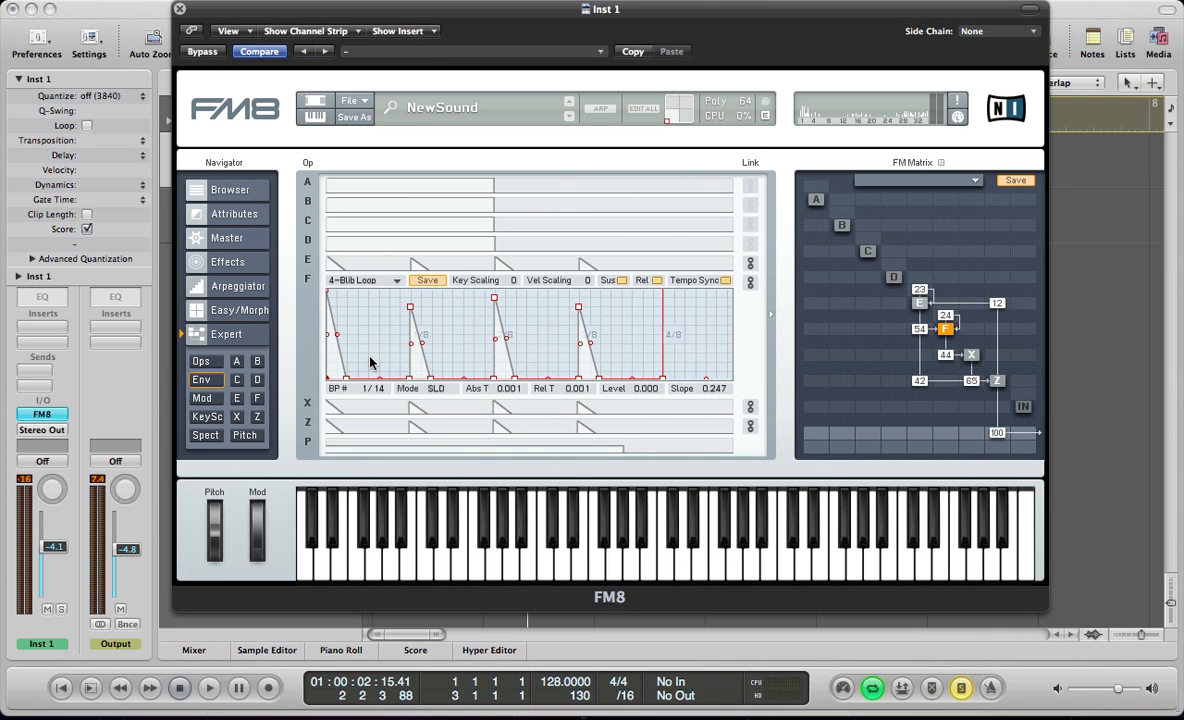
# Add low-level breakpoints to operator F's envelope in the flat stretches between the four peaks and after the last one.
pyautogui.click(387, 379)
pyautogui.rightClick(452, 373)
pyautogui.rightClick(472, 374)
pyautogui.rightClick(495, 376)
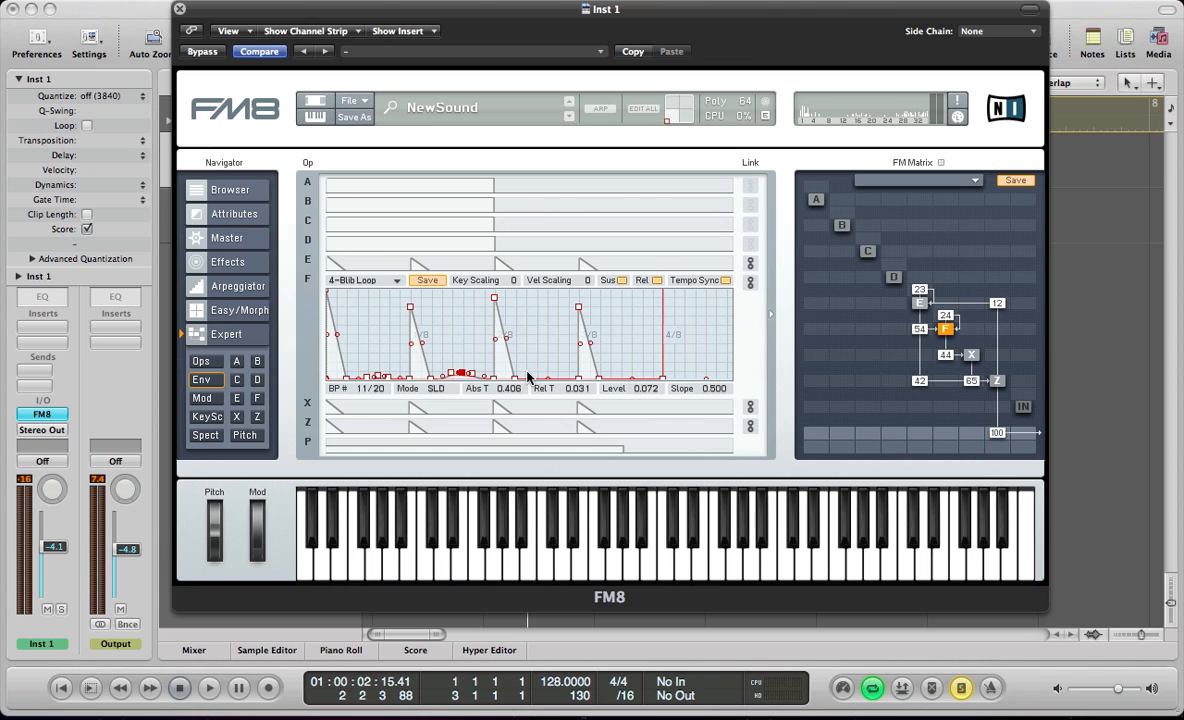
pyautogui.rightClick(523, 372)
pyautogui.rightClick(541, 370)
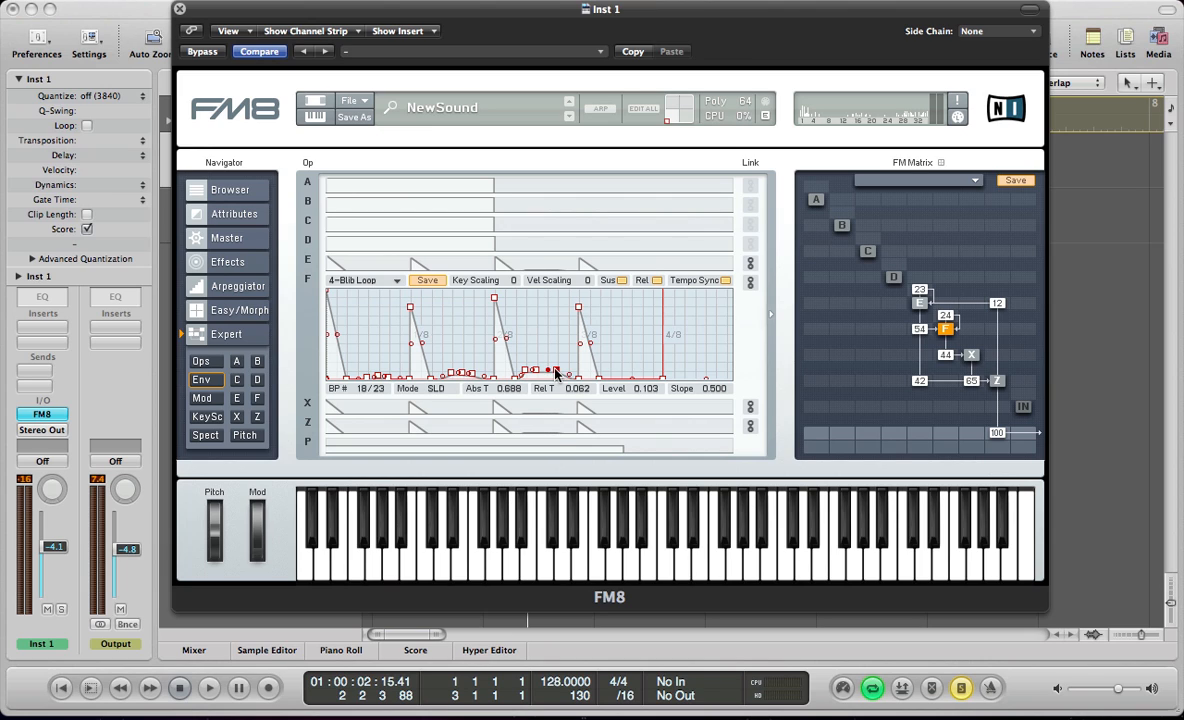
pyautogui.rightClick(557, 370)
pyautogui.rightClick(641, 373)
# Raise breakpoint 5, between the first two peaks of F's envelope, to a level of 0.412.
pyautogui.moveTo(335, 321); pyautogui.dragTo(363, 244)
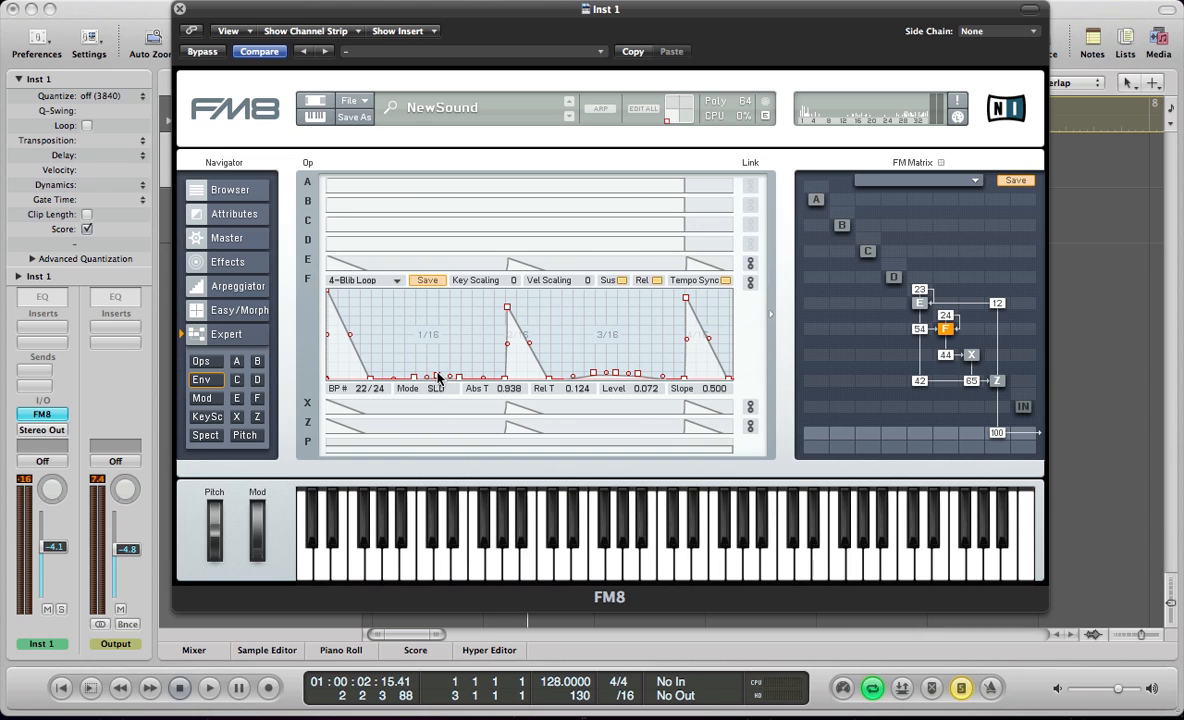
pyautogui.moveTo(437, 378); pyautogui.dragTo(406, 392)
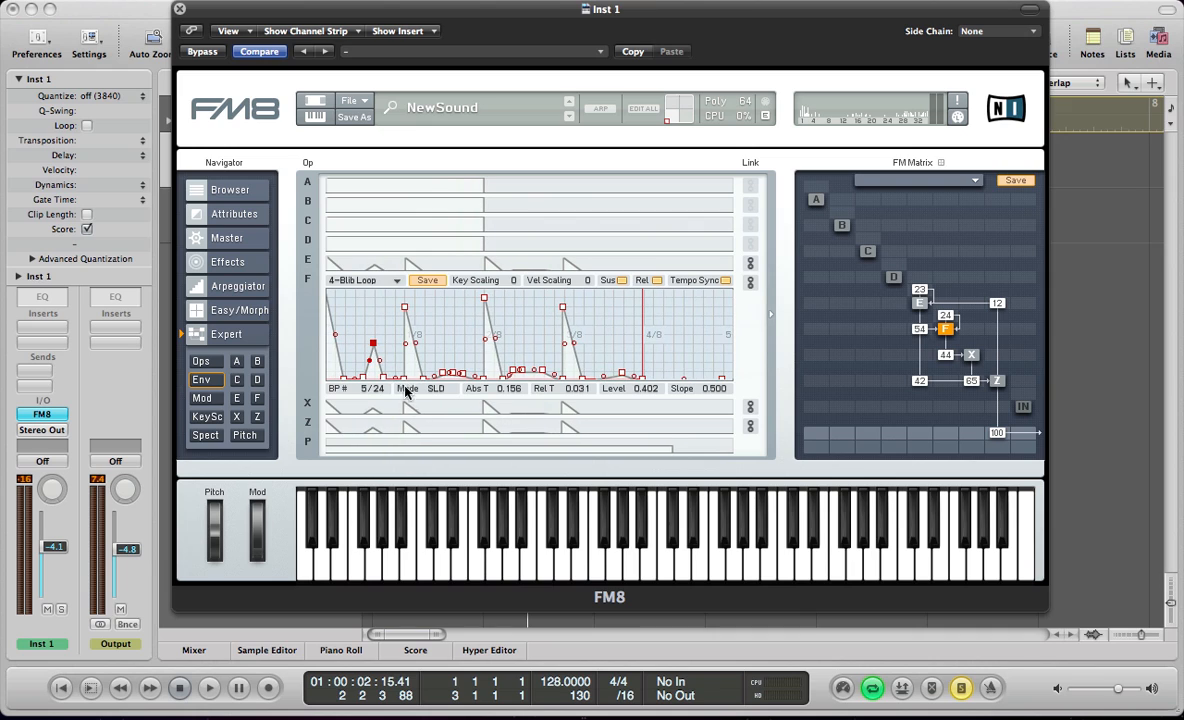
pyautogui.moveTo(373, 345); pyautogui.dragTo(373, 347)
# Switch the linked operators' envelope mode to FIX and return to operator F's envelope.
pyautogui.click(434, 390)
pyautogui.click(386, 258)
pyautogui.click(418, 388)
pyautogui.click(423, 404)
pyautogui.click(427, 421)
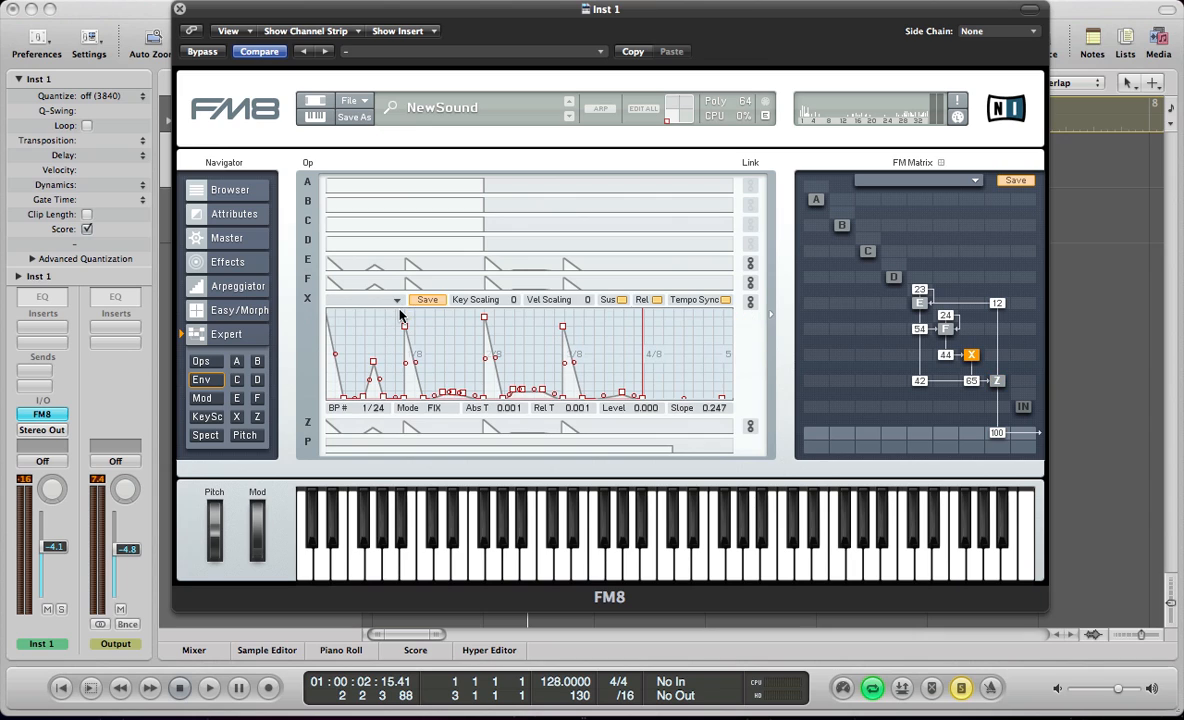
pyautogui.click(368, 296)
pyautogui.click(345, 272)
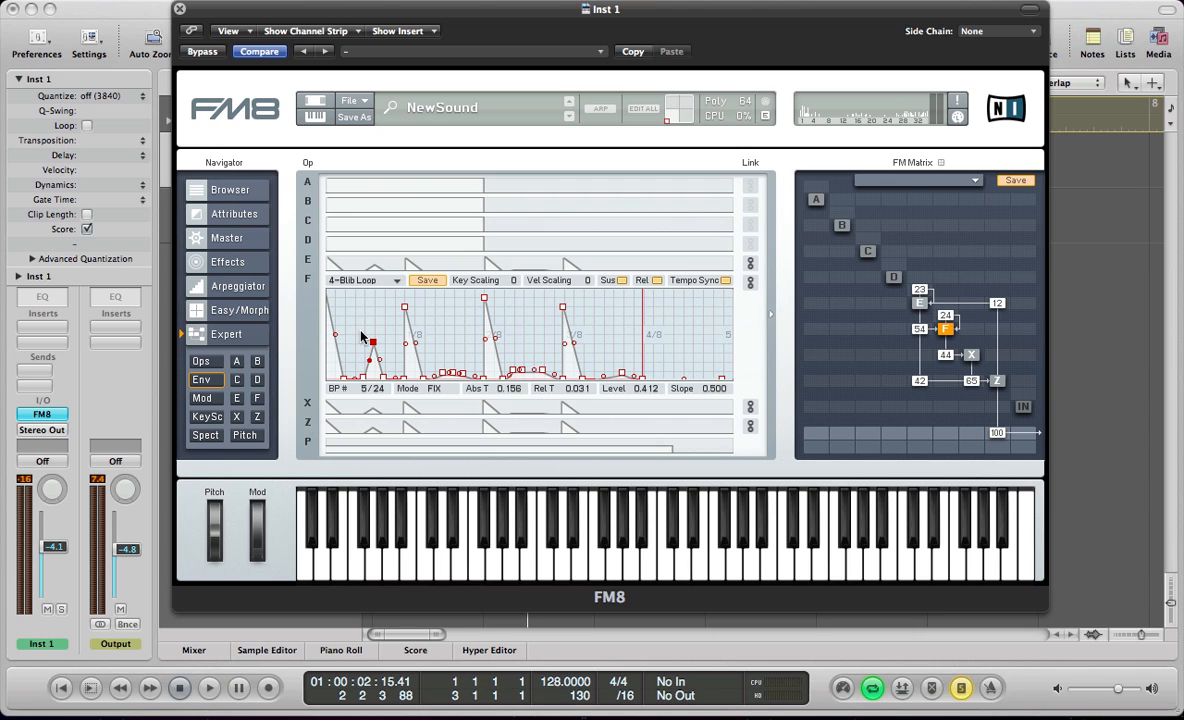
# Make the second hit a sharp peak and curve the first three hits' decays, using slope 0.800 for the first and 0.860 for the third.
pyautogui.moveTo(348, 353); pyautogui.dragTo(415, 240)
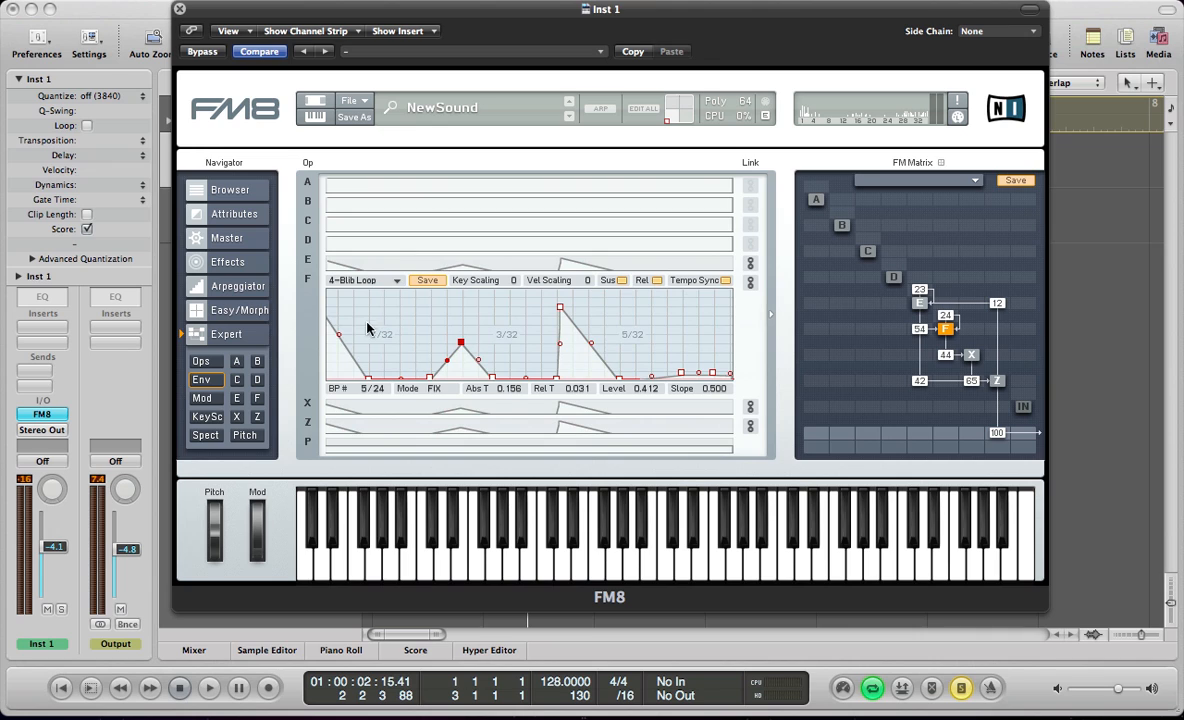
pyautogui.moveTo(367, 322); pyautogui.dragTo(445, 367)
pyautogui.click(348, 340)
pyautogui.moveTo(348, 345); pyautogui.dragTo(321, 333)
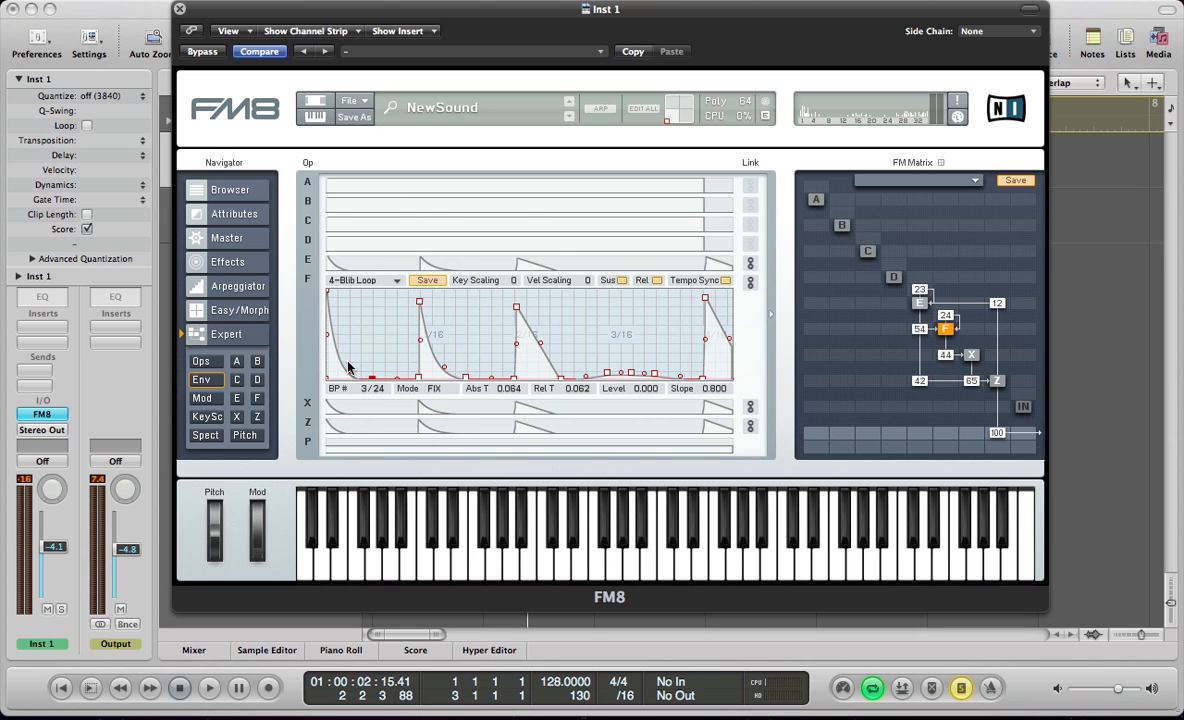
pyautogui.moveTo(542, 344); pyautogui.dragTo(505, 355)
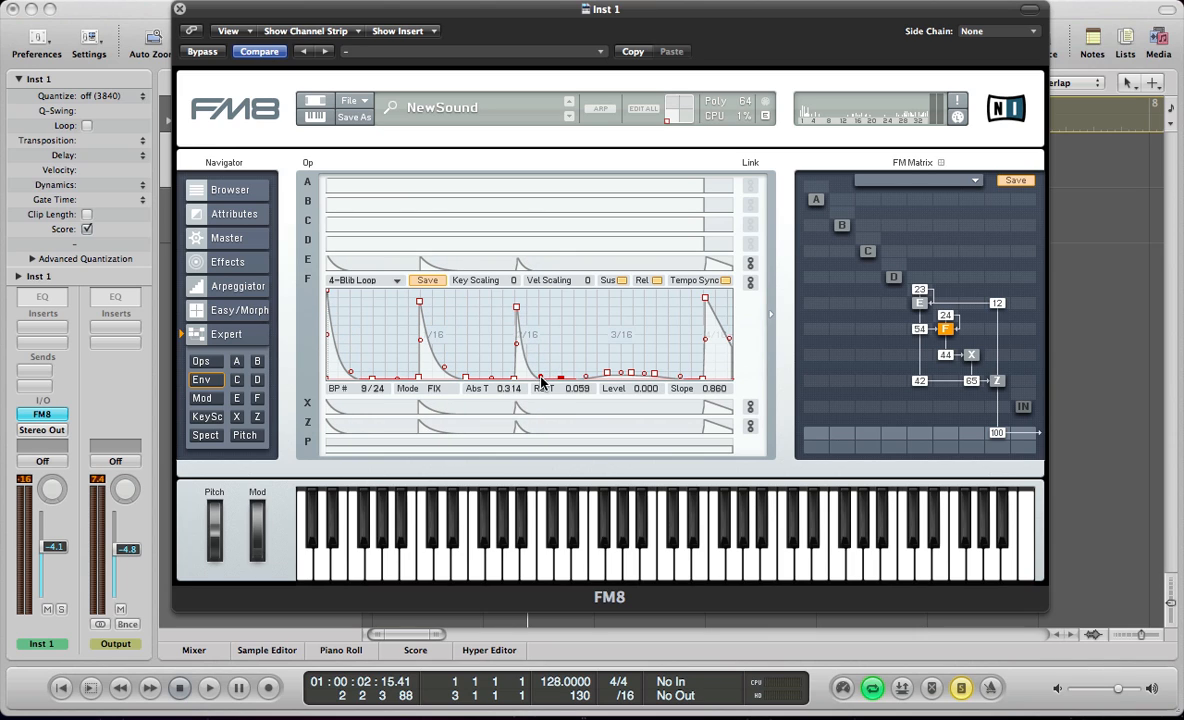
pyautogui.press('space')
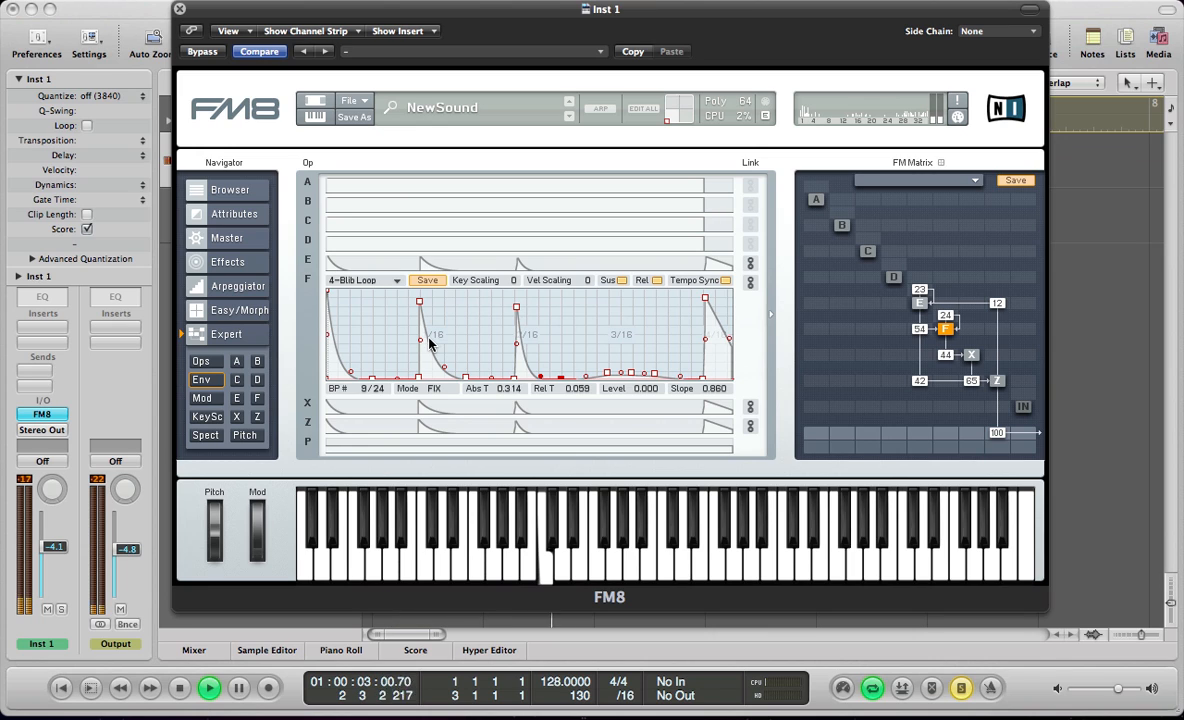
pyautogui.press('space')
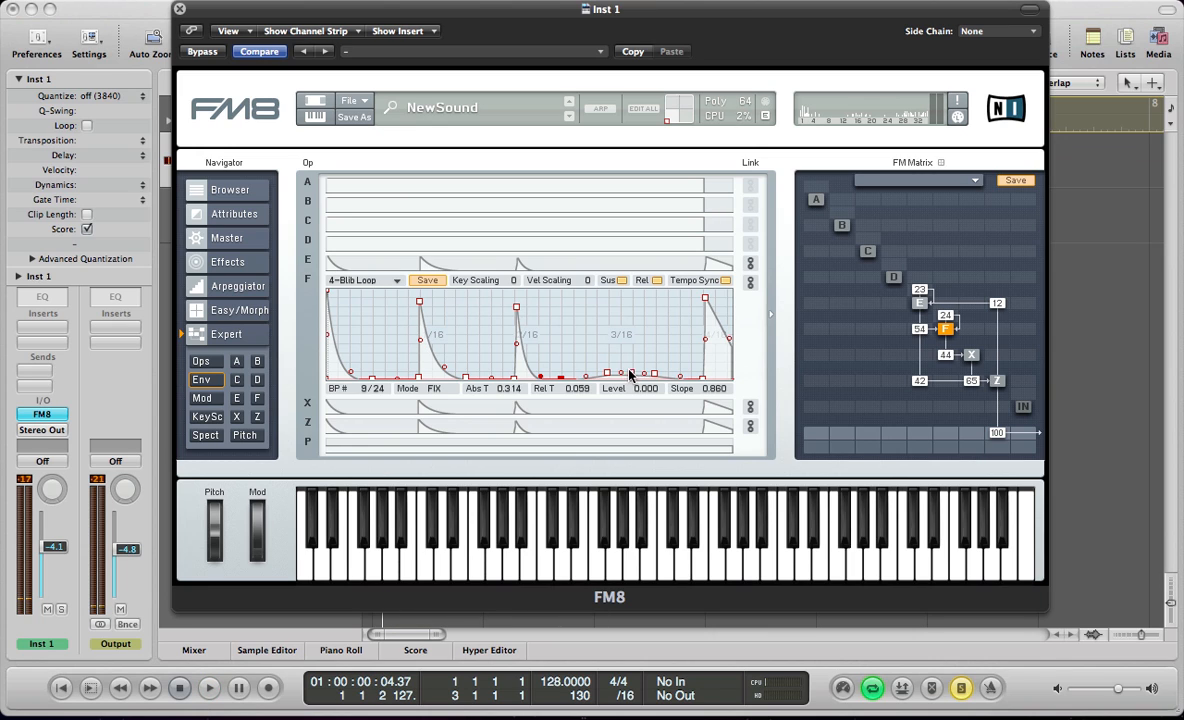
# Form the fourth hit from the low breakpoints after the third peak, with a sharp attack and a curved decay of slope 0.730.
pyautogui.moveTo(606, 373); pyautogui.dragTo(608, 321)
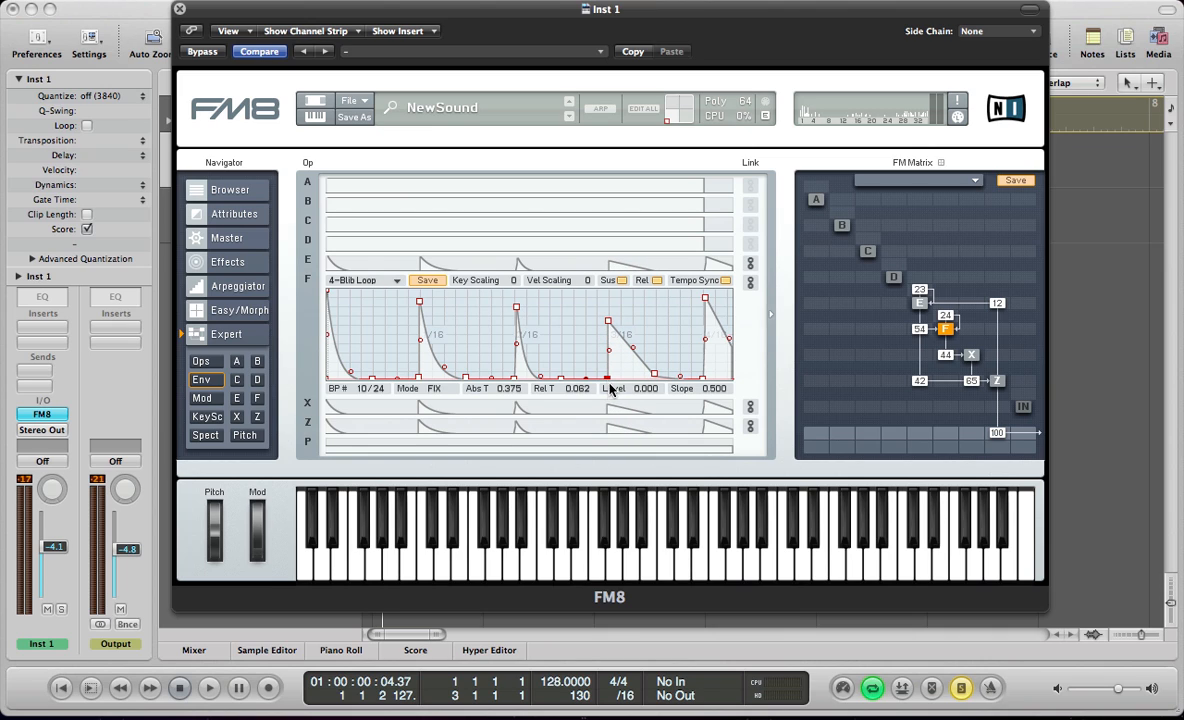
pyautogui.click(654, 377)
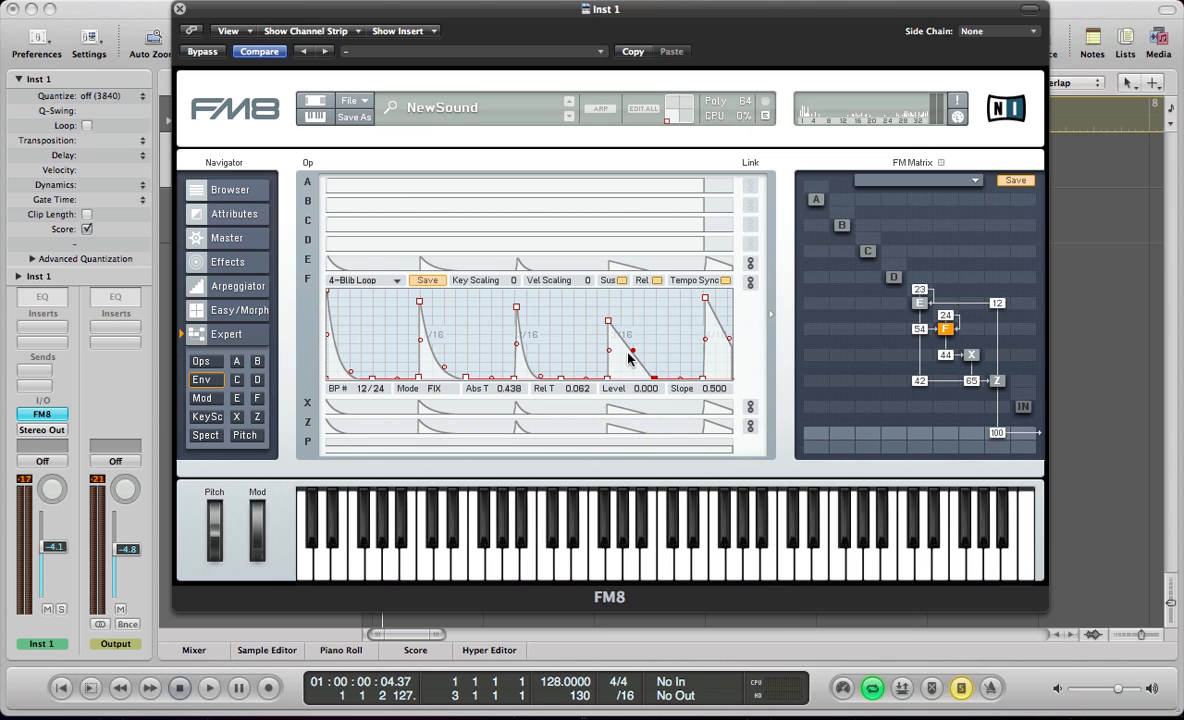
pyautogui.moveTo(633, 357); pyautogui.dragTo(634, 374)
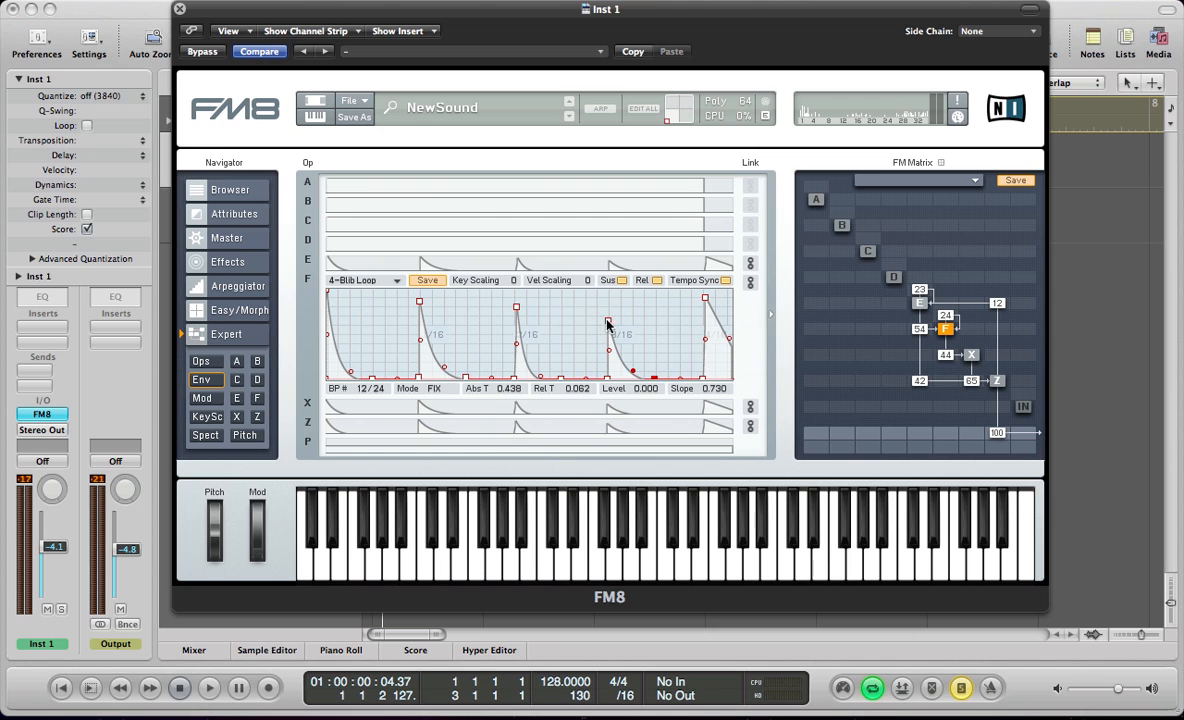
pyautogui.moveTo(608, 322); pyautogui.dragTo(582, 365)
# Set the seventh hit's decay slope to 0.670 and form a sixth hit with a curved decay of slope 0.710.
pyautogui.press('space')
pyautogui.moveTo(697, 350); pyautogui.dragTo(700, 362)
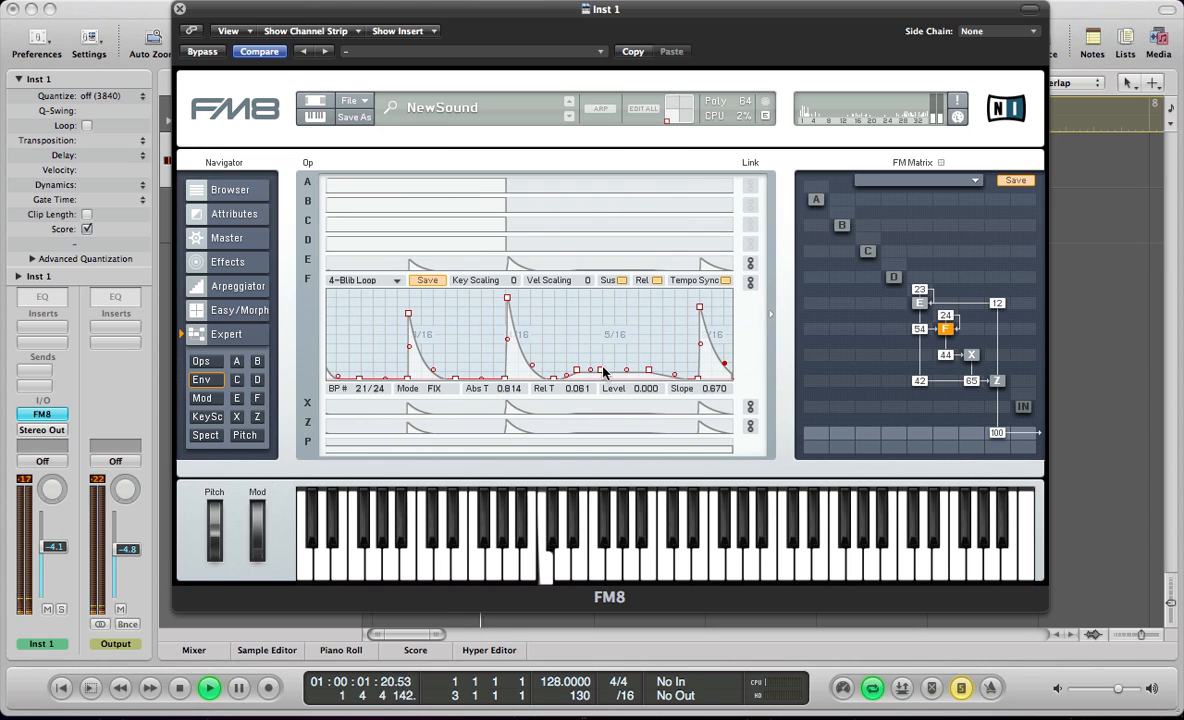
pyautogui.moveTo(601, 371); pyautogui.dragTo(600, 320)
pyautogui.moveTo(575, 376); pyautogui.dragTo(590, 437)
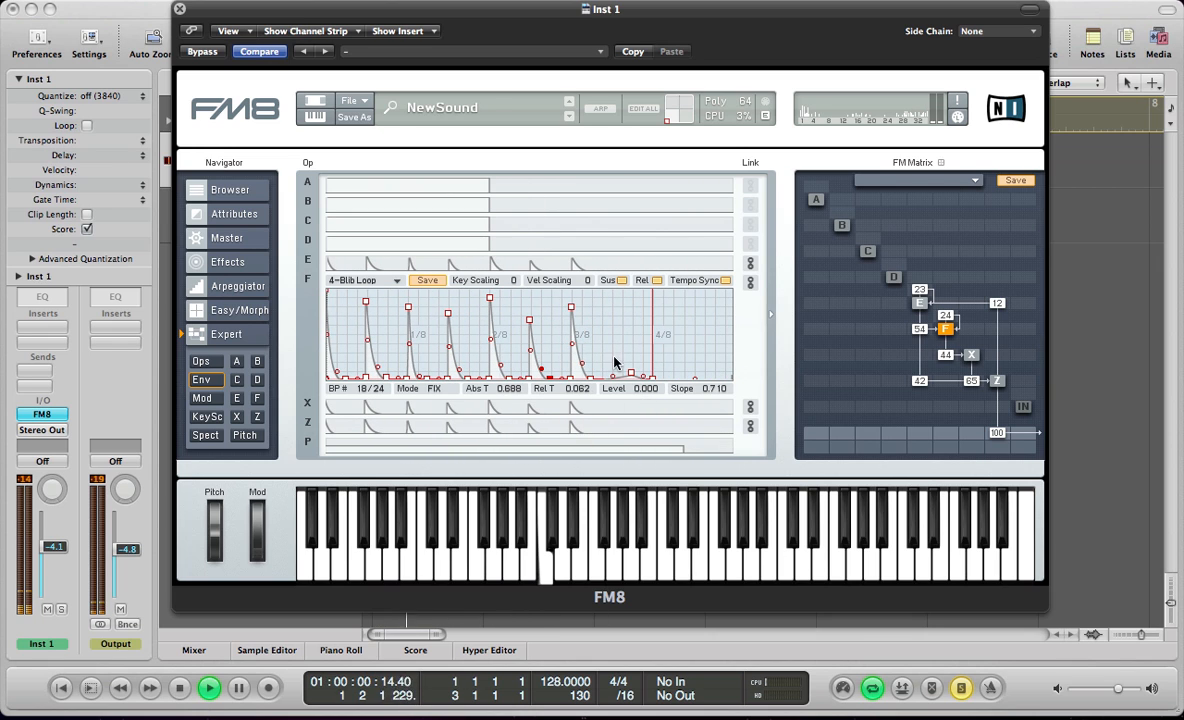
# Shape the last hit as a curved swell from zero at 0.875 to full level at the 1.000 loop end, with slope 0.700.
pyautogui.moveTo(586, 352); pyautogui.dragTo(551, 313)
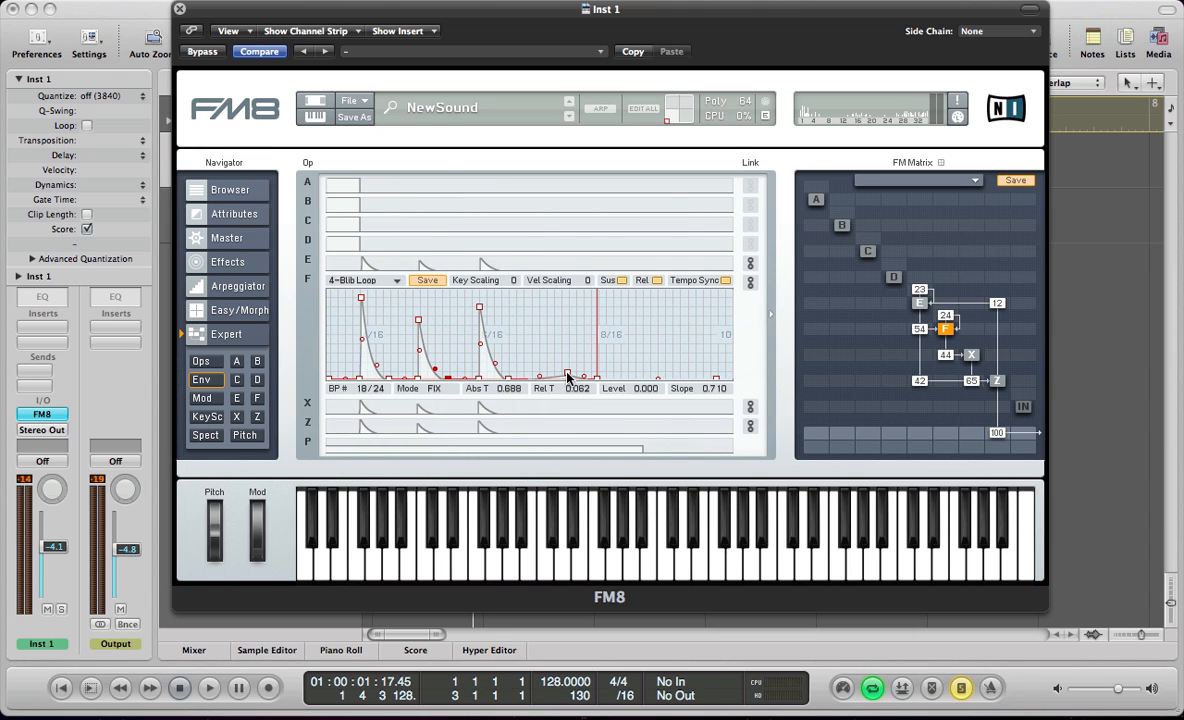
pyautogui.moveTo(567, 373); pyautogui.dragTo(598, 293)
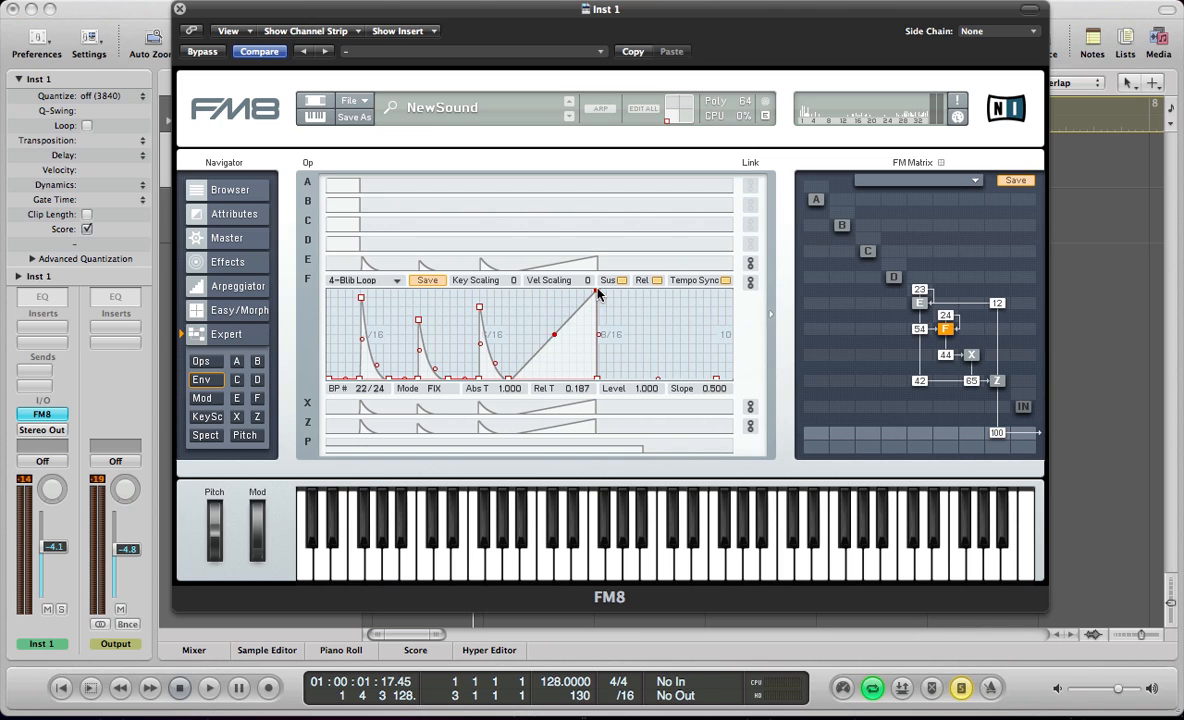
pyautogui.doubleClick(538, 353)
pyautogui.moveTo(538, 353); pyautogui.dragTo(540, 397)
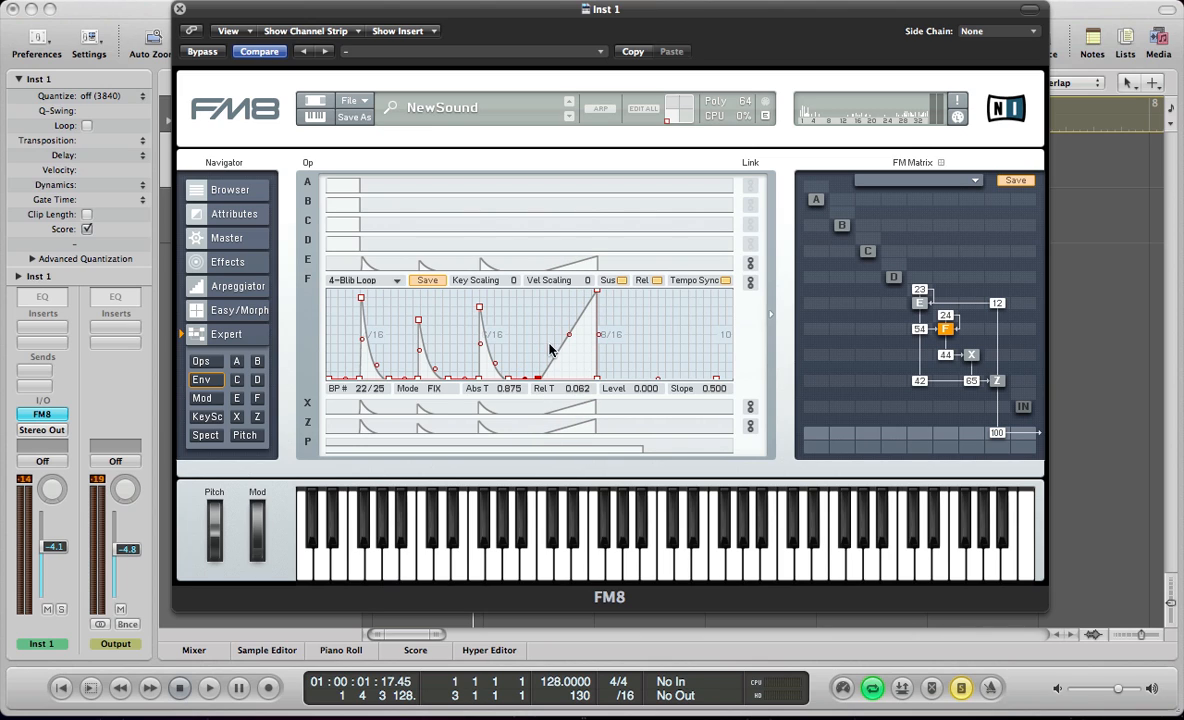
pyautogui.moveTo(567, 337); pyautogui.dragTo(565, 318)
# Play the loop and lower the final swell's peak level to 0.845.
pyautogui.press('space')
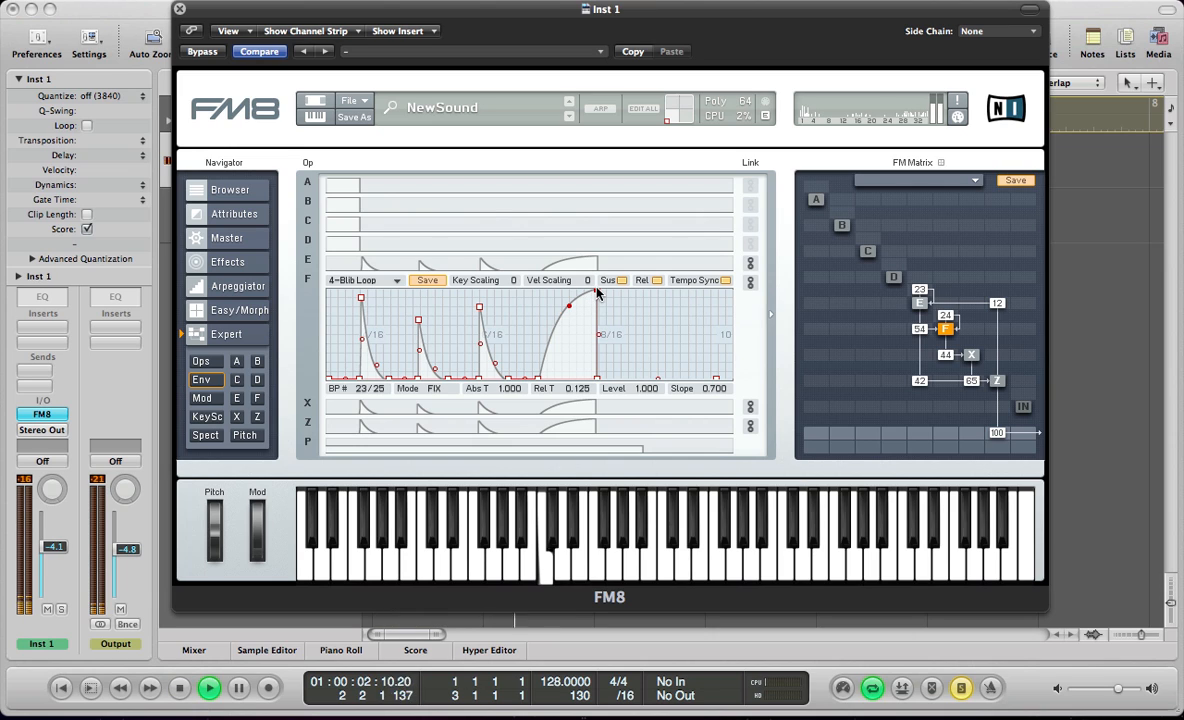
pyautogui.moveTo(597, 291); pyautogui.dragTo(598, 316)
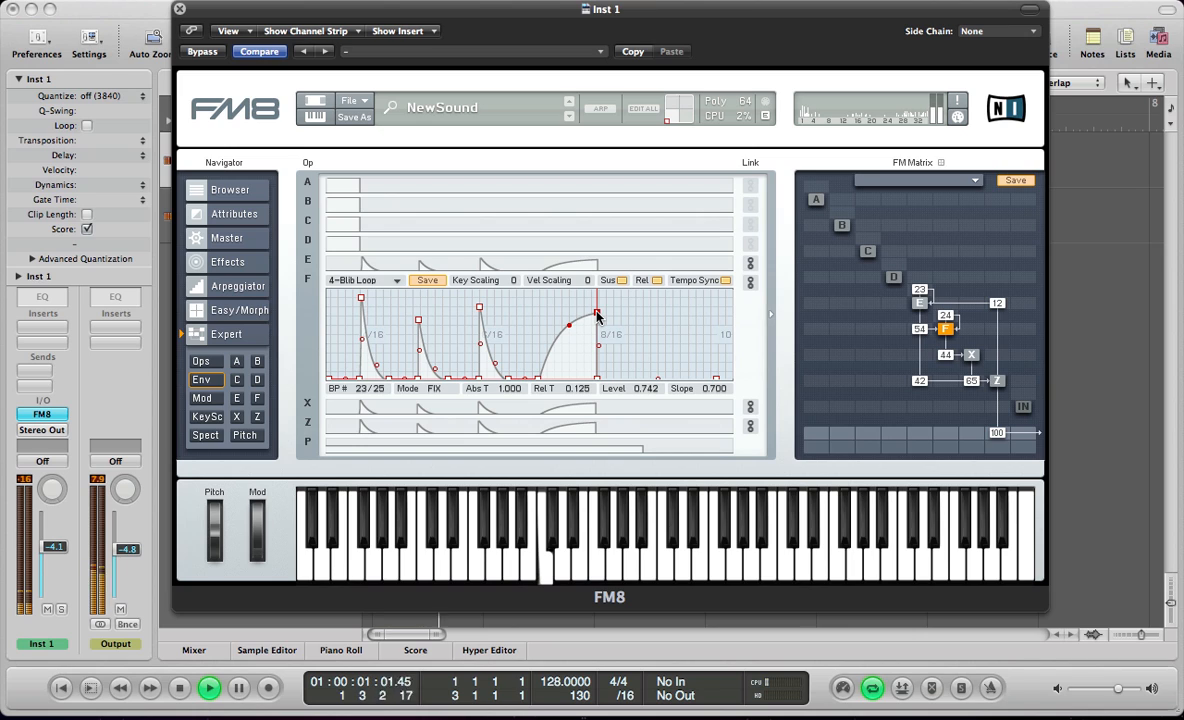
pyautogui.moveTo(597, 316); pyautogui.dragTo(597, 302)
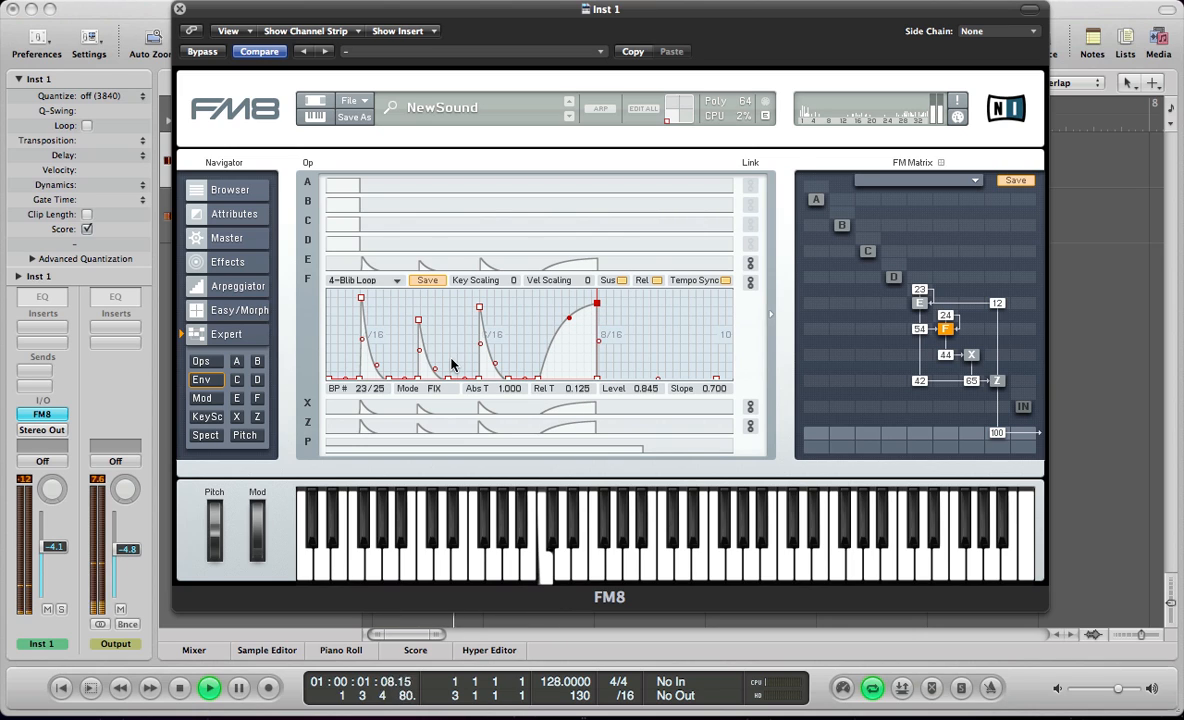
# Set the fourth hit's decay slope to 0.830 and its peak level to 0.814, and play the soloed loop.
pyautogui.moveTo(409, 341); pyautogui.dragTo(570, 341)
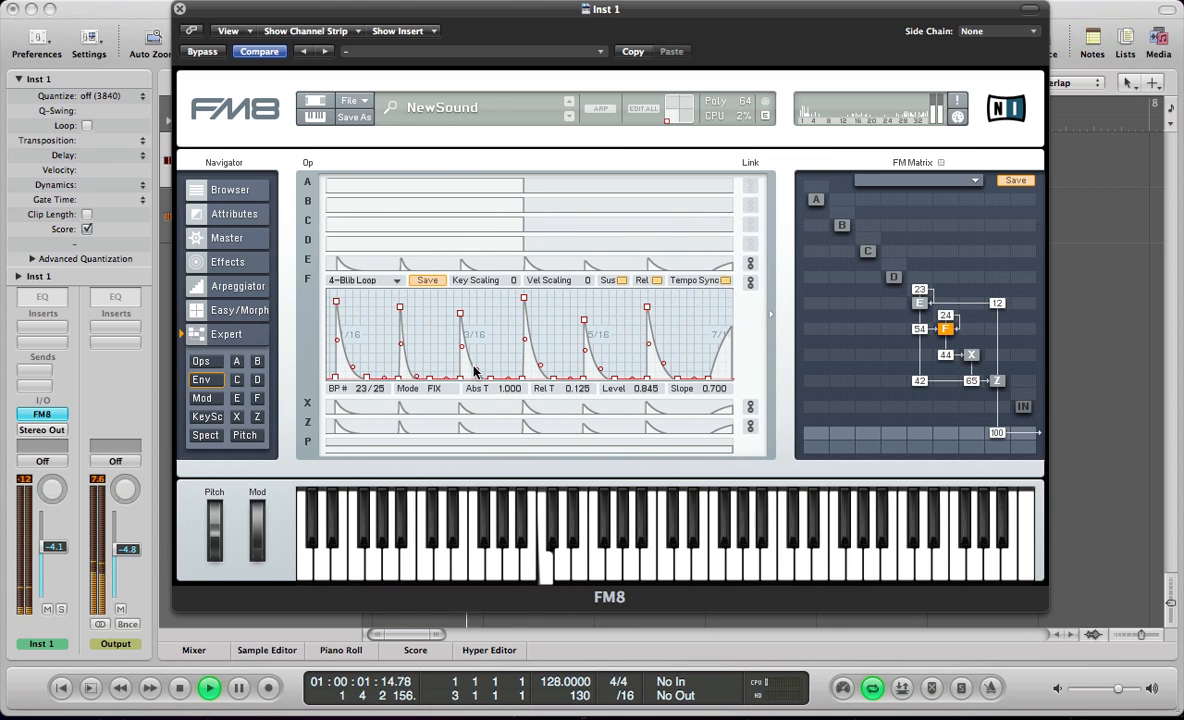
pyautogui.moveTo(461, 346); pyautogui.dragTo(478, 372)
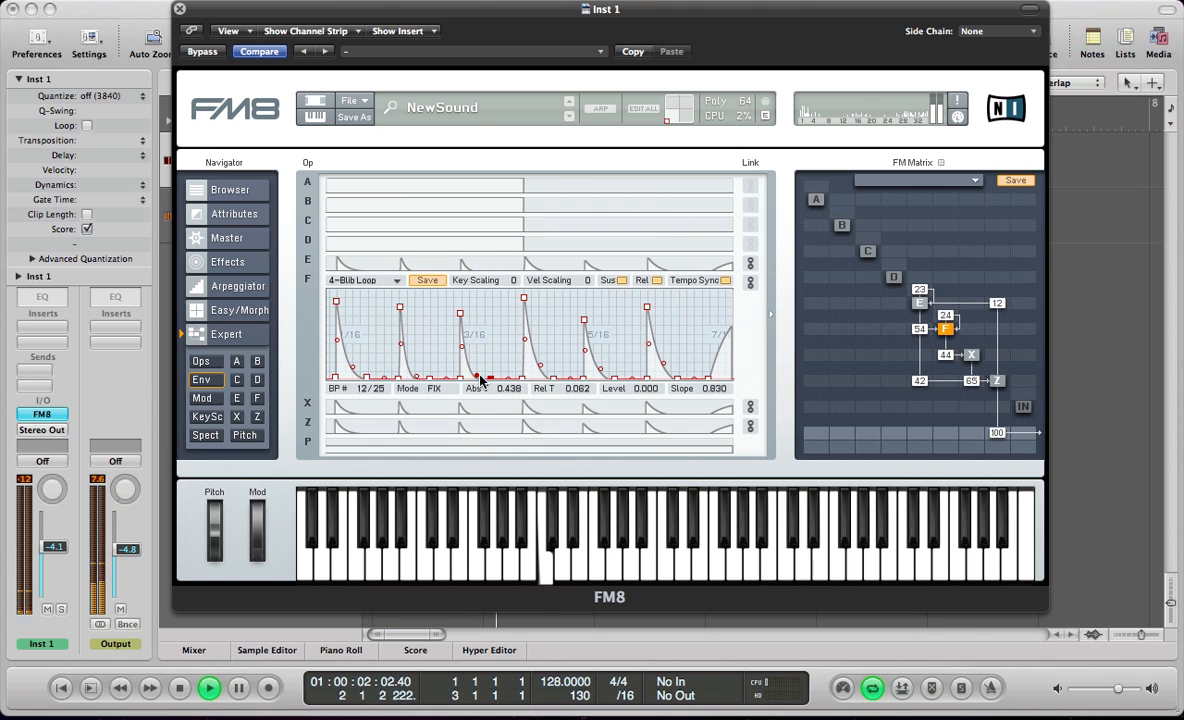
pyautogui.click(460, 308)
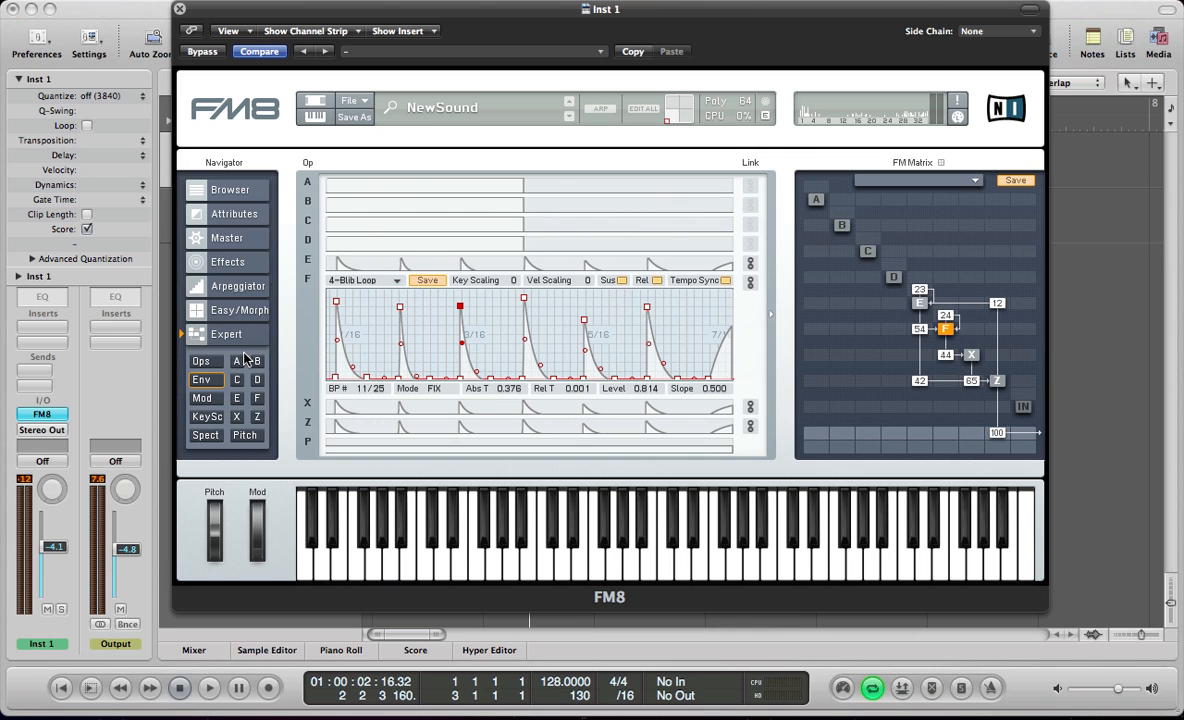
pyautogui.press('space')
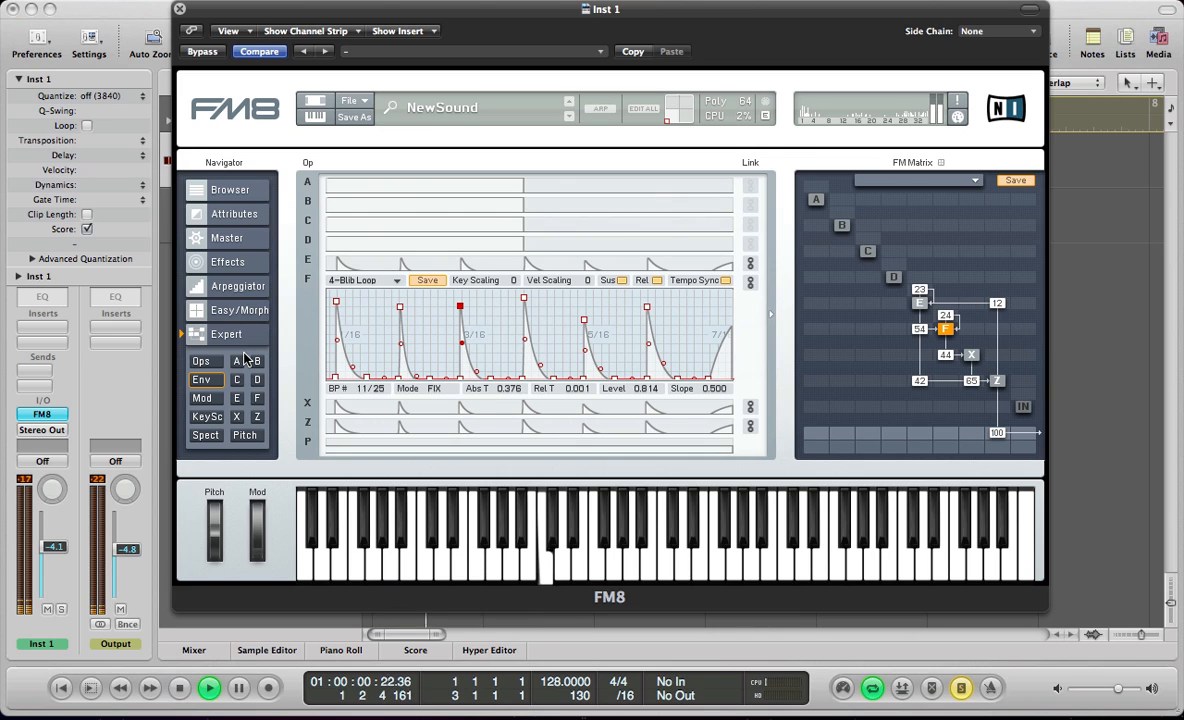
# Turn on the Shelving EQ effect and cut its low band while listening to the loop.
pyautogui.click(228, 262)
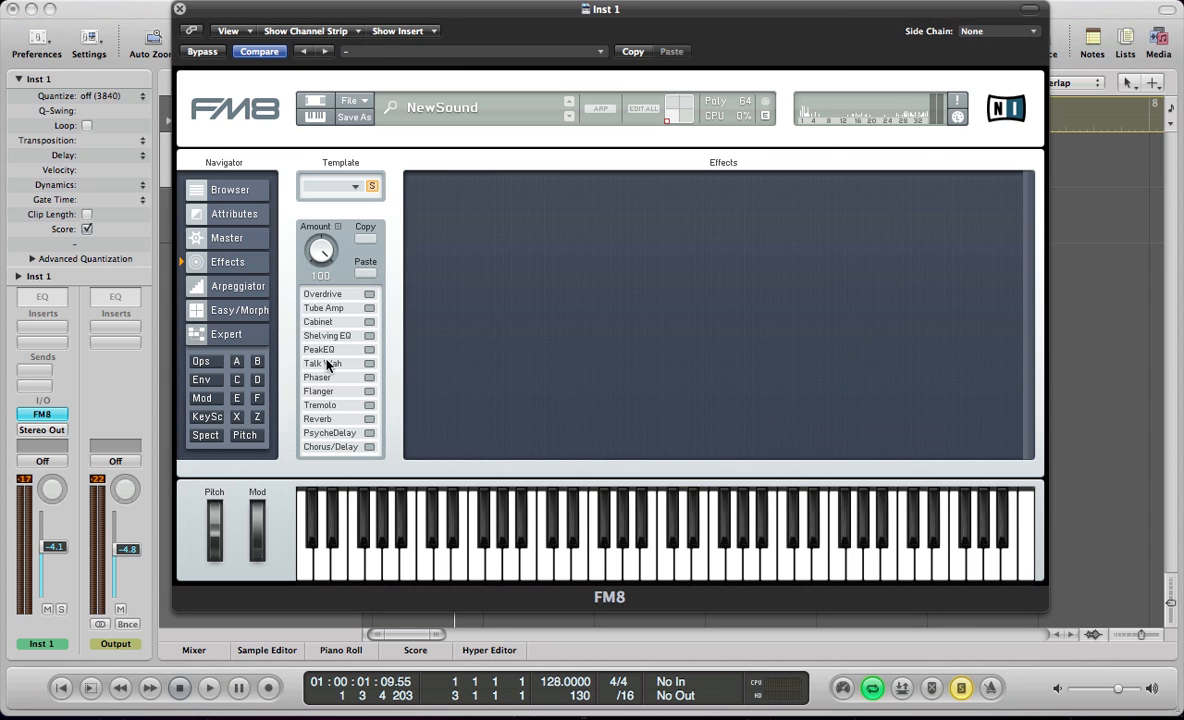
pyautogui.click(369, 337)
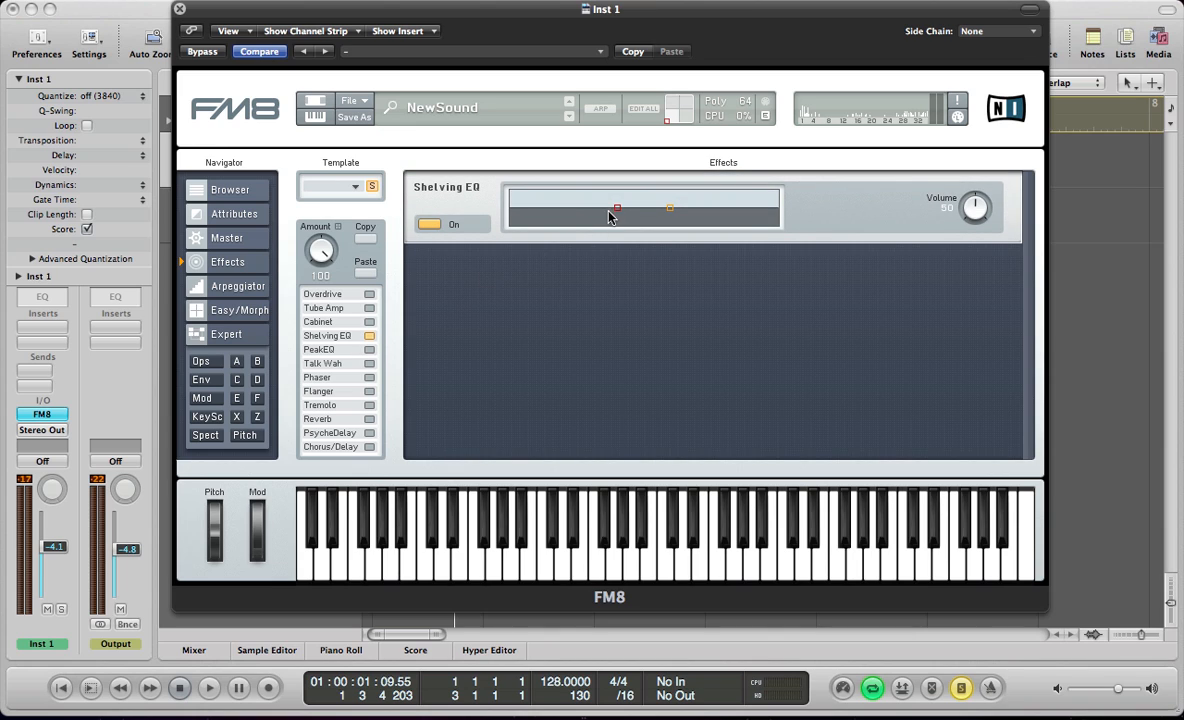
pyautogui.moveTo(615, 208); pyautogui.dragTo(564, 226)
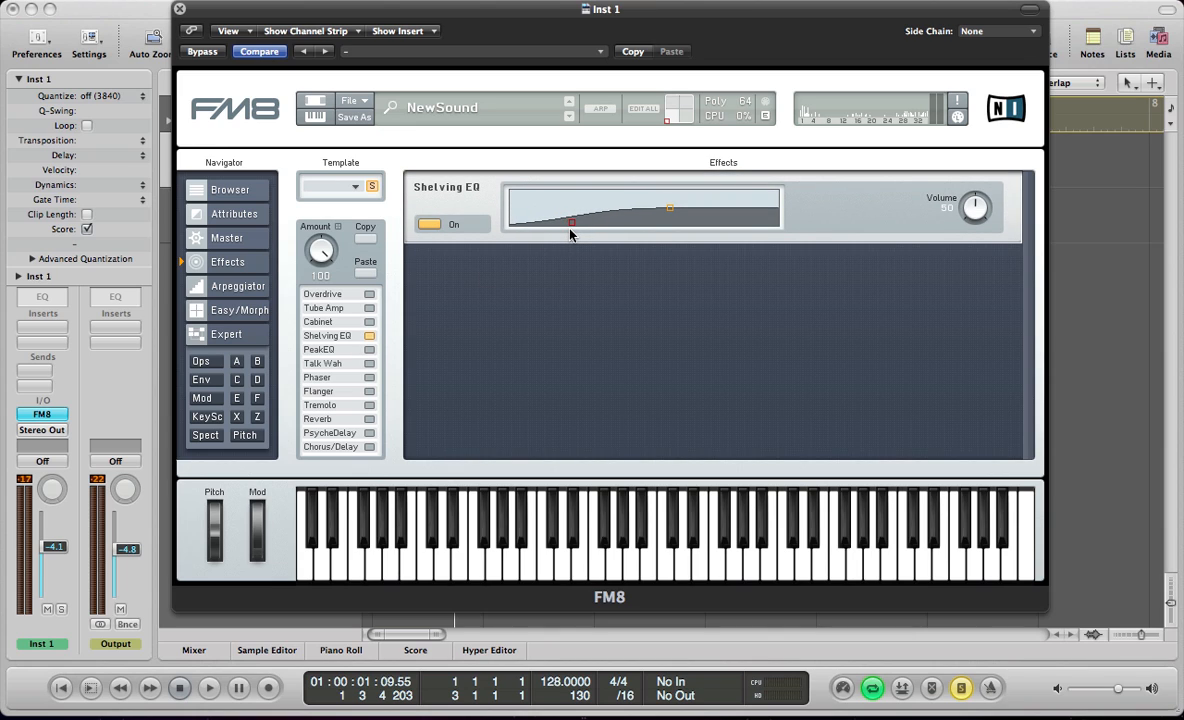
pyautogui.press('space')
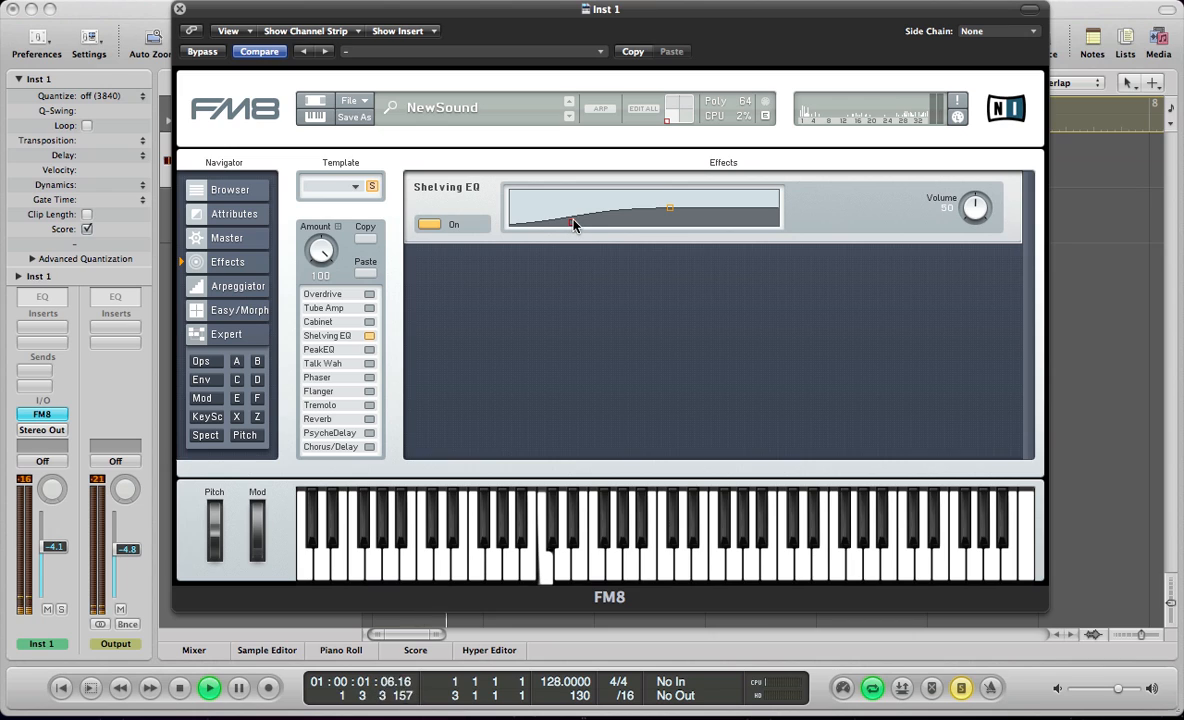
pyautogui.moveTo(572, 225)
pyautogui.mouseDown()
pyautogui.moveTo(560, 225)
pyautogui.moveTo(587, 229)
pyautogui.mouseUp()
# Raise the Shelving EQ volume to 61 and check the sound in playback.
pyautogui.press('space')
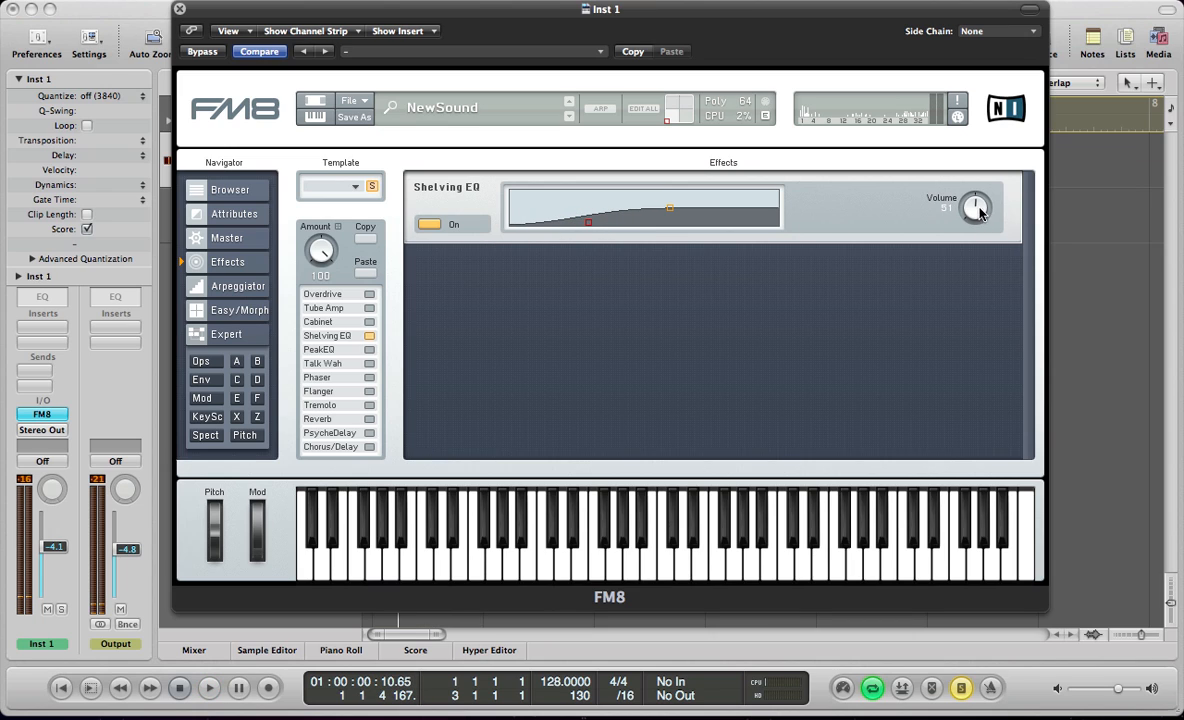
pyautogui.press('space')
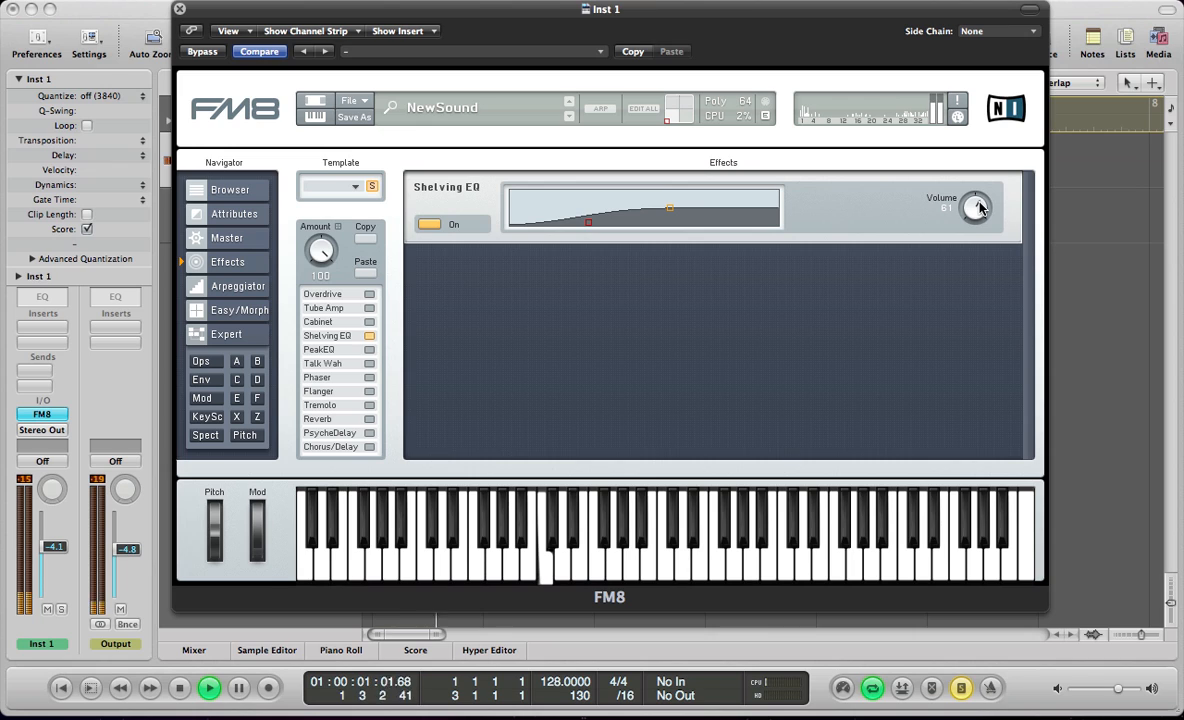
pyautogui.press('space')
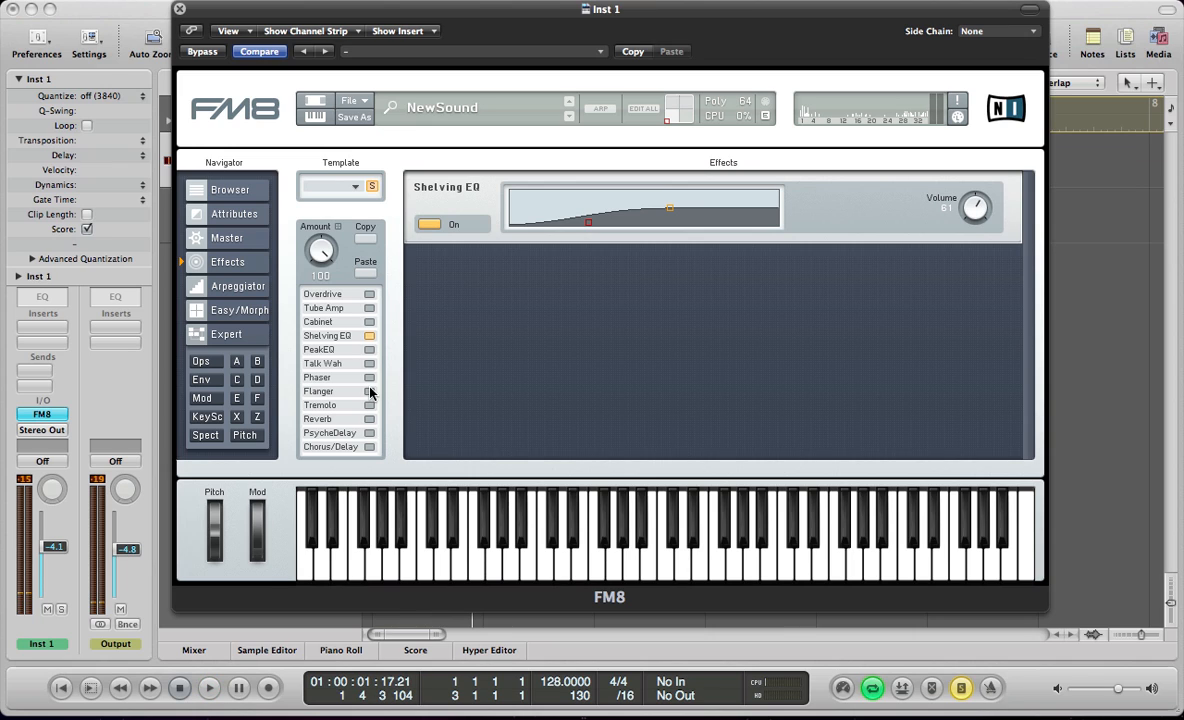
# Turn on Reverb with Time 28, Bright 67 and Treble 65, and play the loop.
pyautogui.click(369, 419)
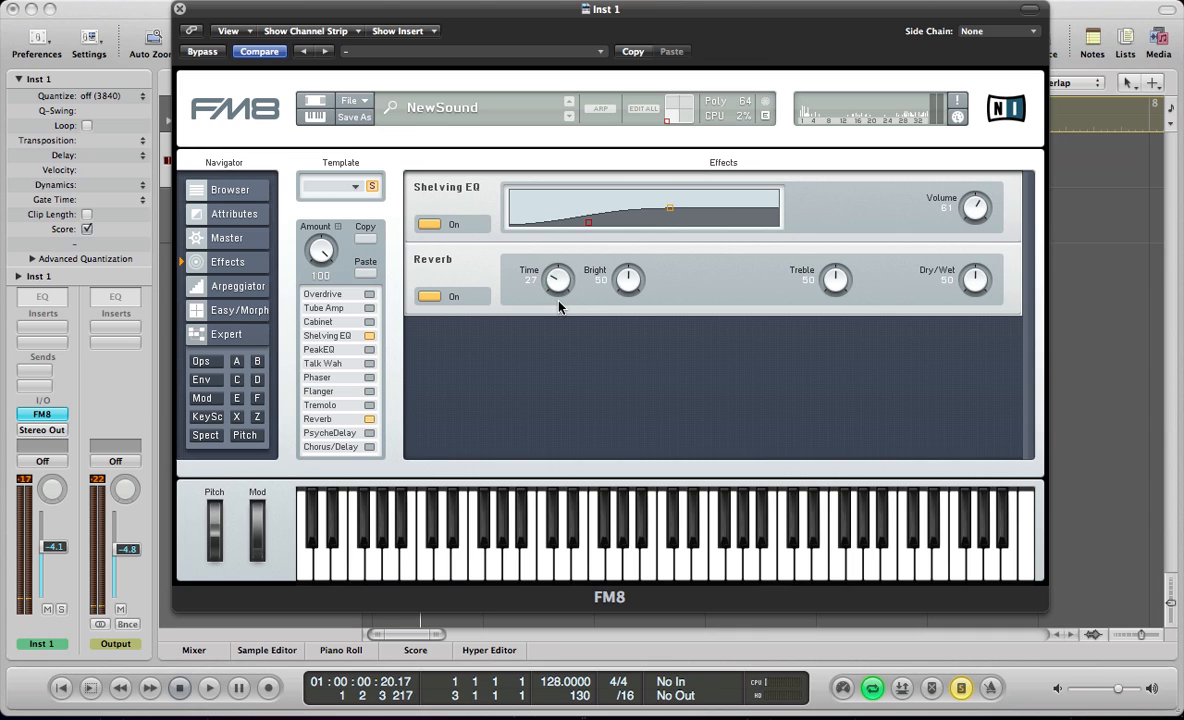
pyautogui.moveTo(632, 287); pyautogui.dragTo(632, 270)
pyautogui.press('space')
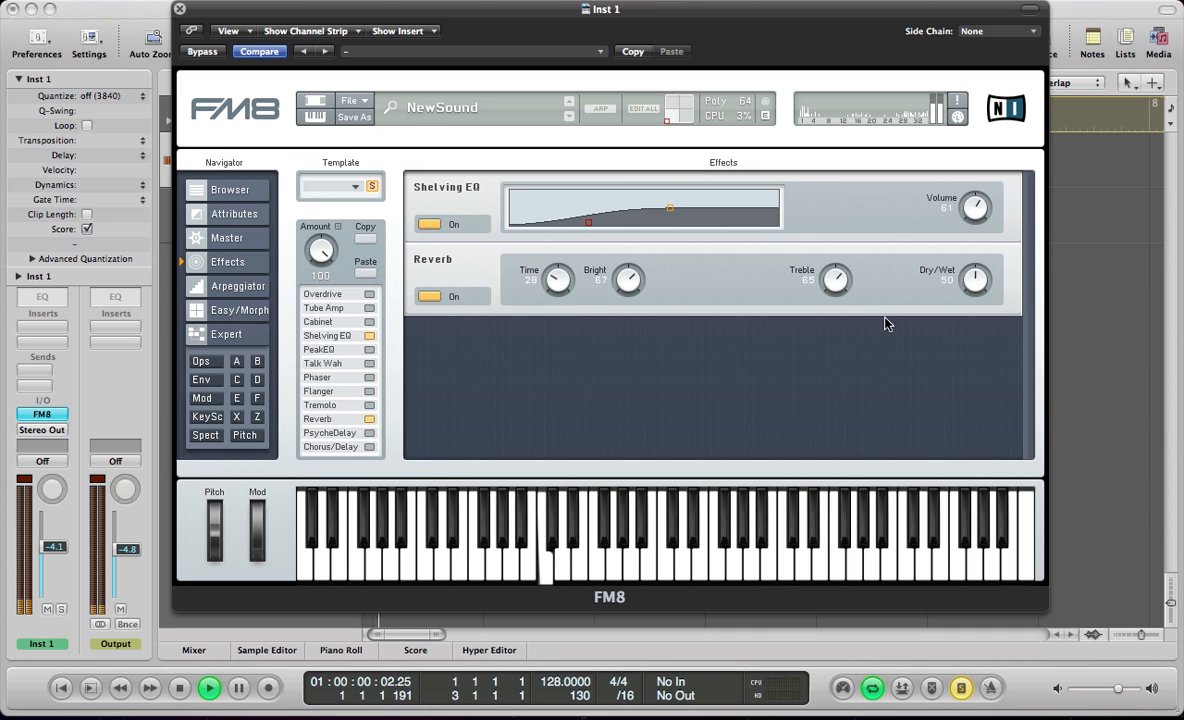
# Lower the Reverb Dry/Wet to 18, comparing the result in playback.
pyautogui.moveTo(975, 280); pyautogui.dragTo(978, 322)
pyautogui.press('space')
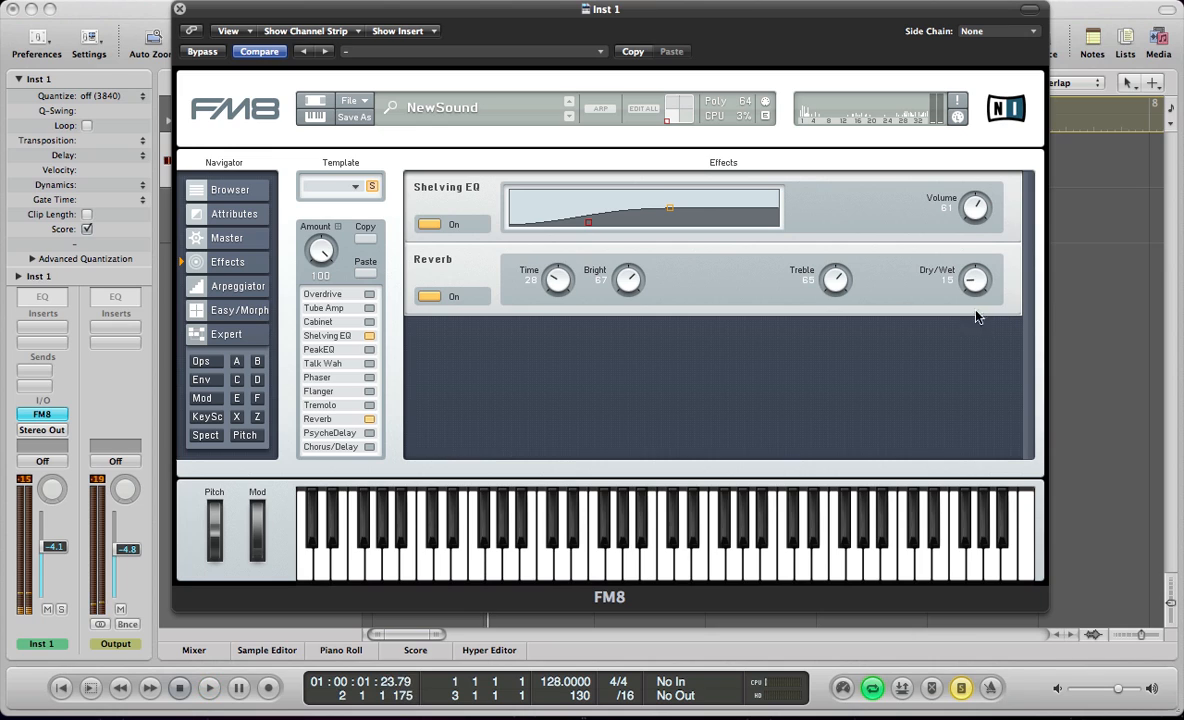
pyautogui.press('space')
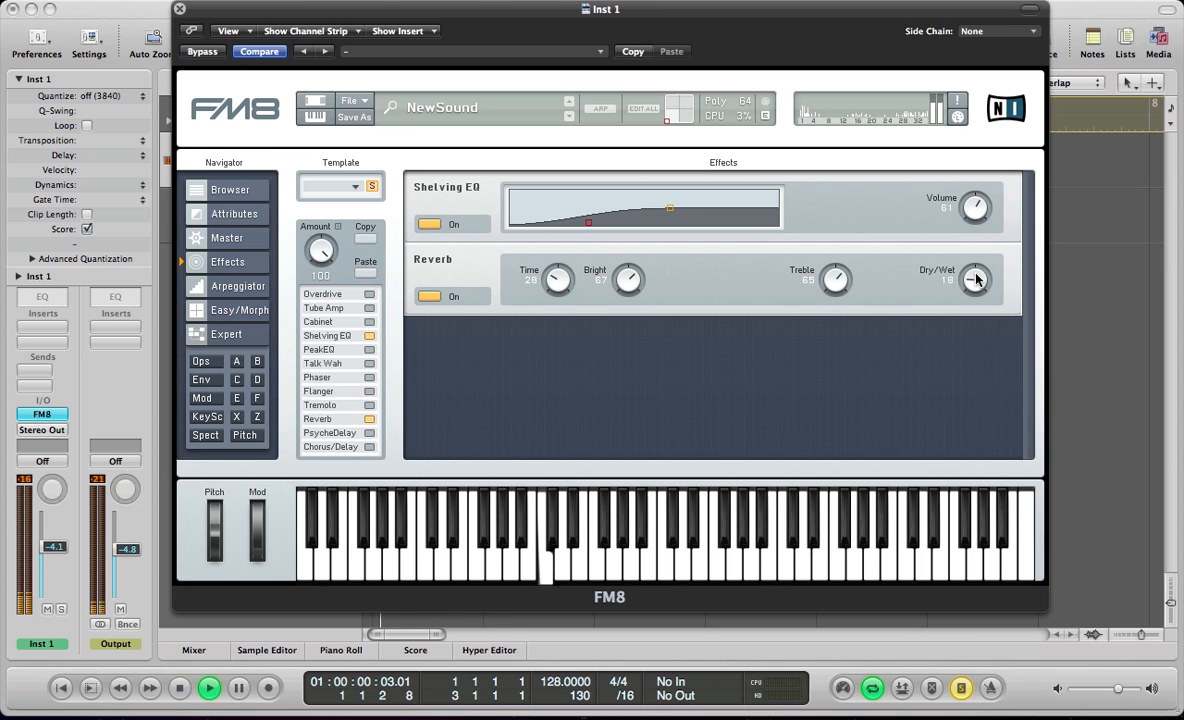
pyautogui.press('space')
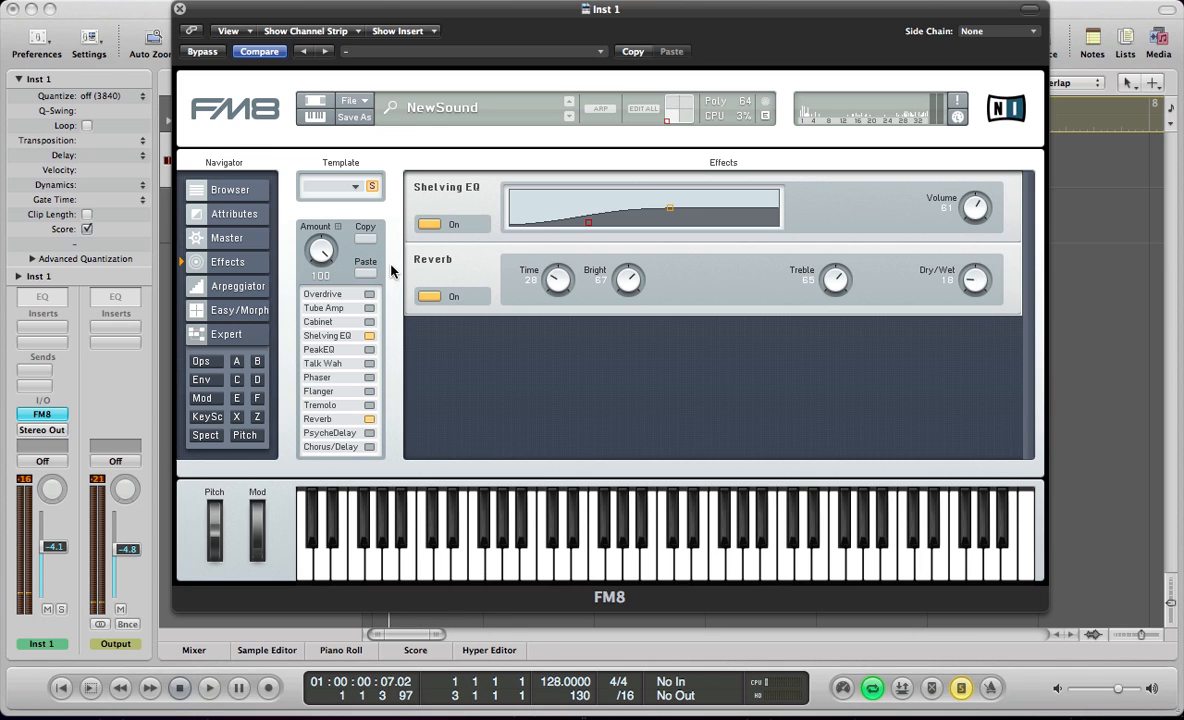
# Turn on PsycheDelay with Dry/Wet 10 and raise the Inst 1 channel fader to -0.8 while the loop plays.
pyautogui.click(369, 433)
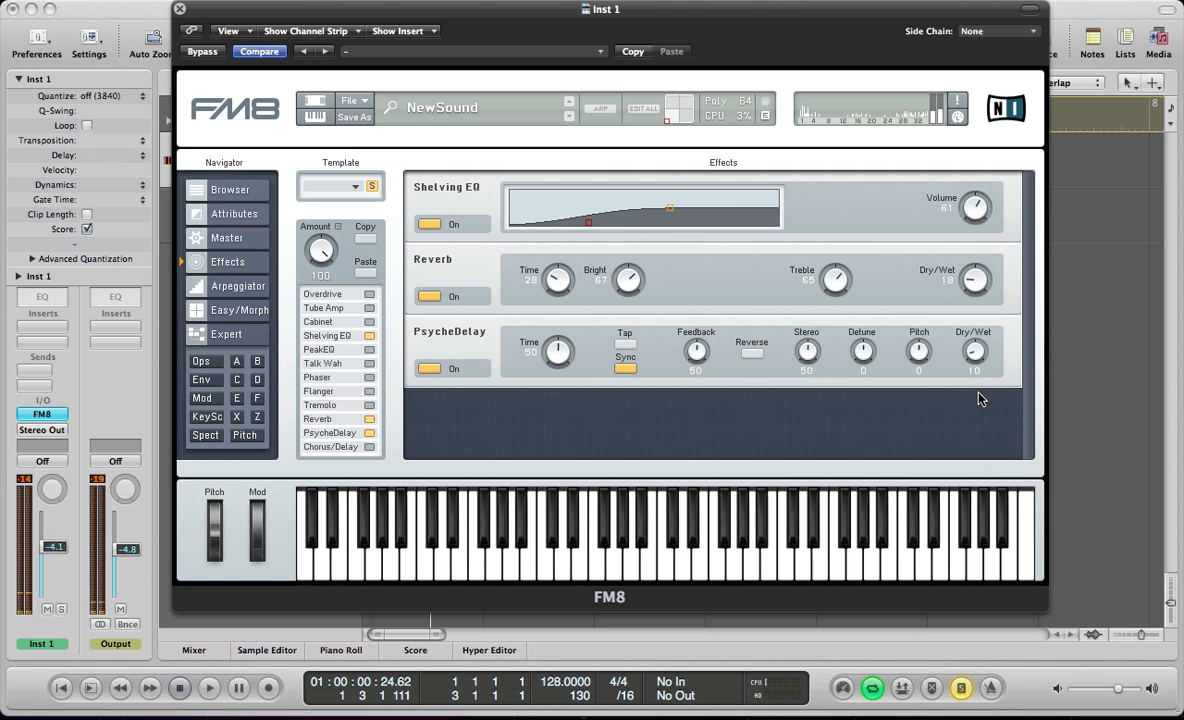
pyautogui.press('space')
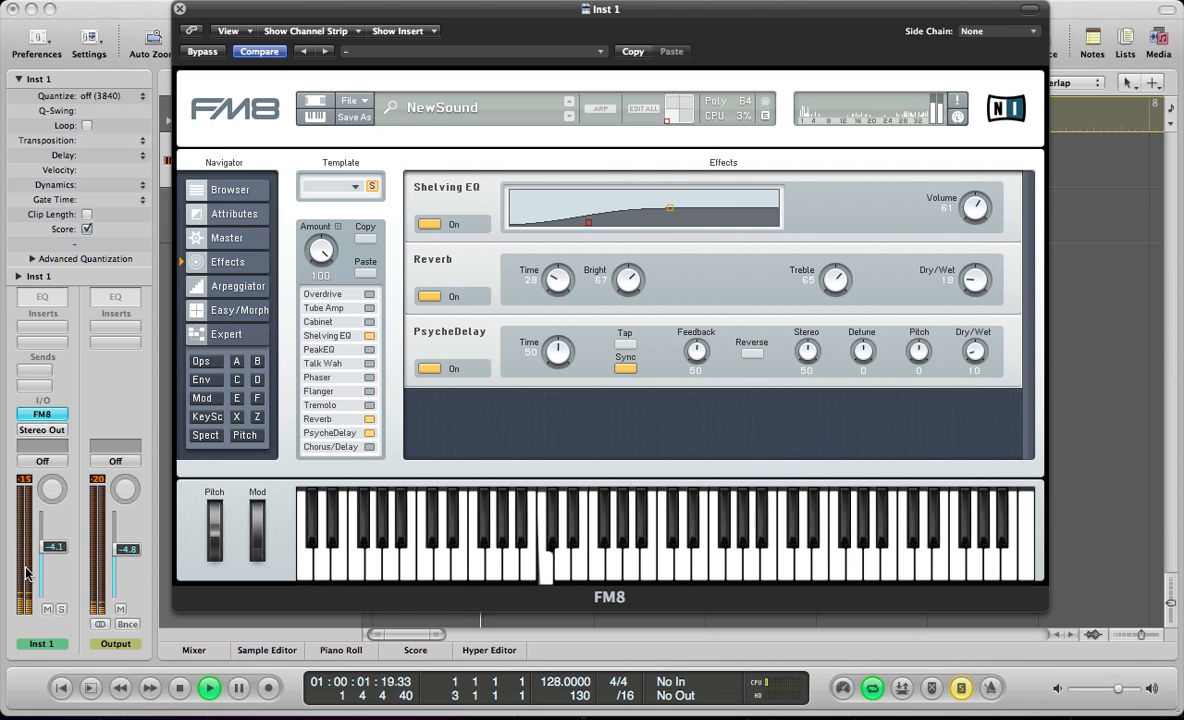
pyautogui.moveTo(48, 566); pyautogui.dragTo(48, 534)
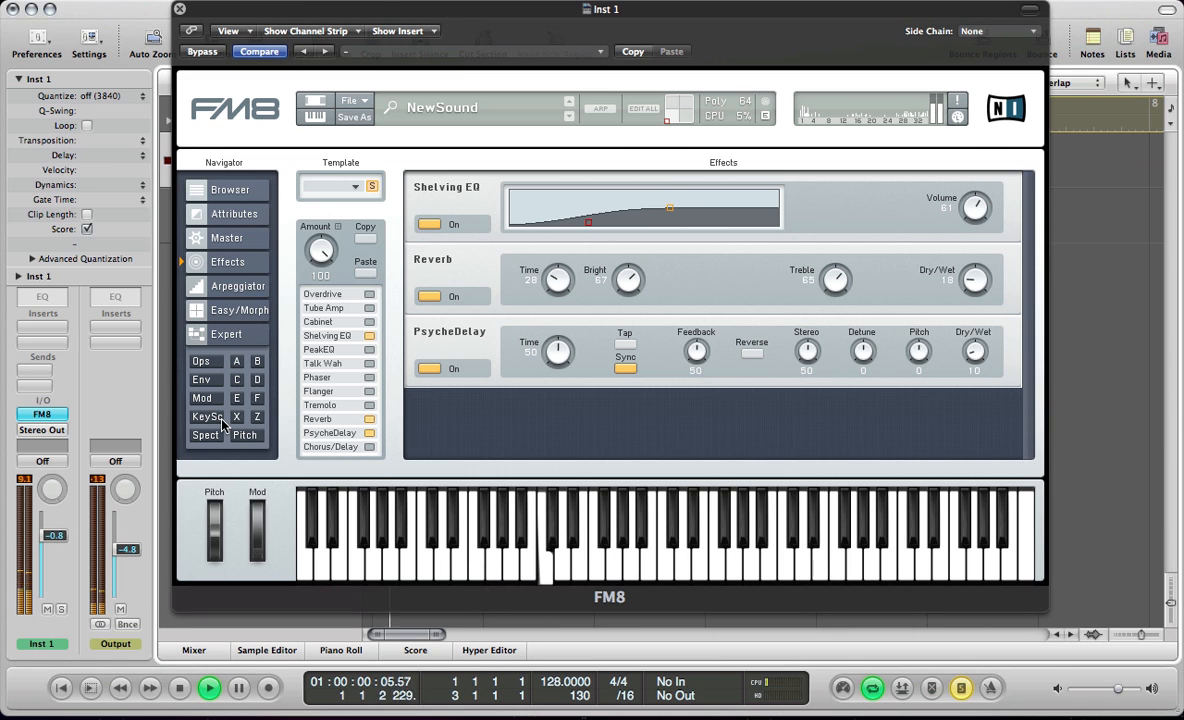
# Set operator Z's first filter to Cutoff 16 and Reso 0, checking the change in loop playback.
pyautogui.click(257, 417)
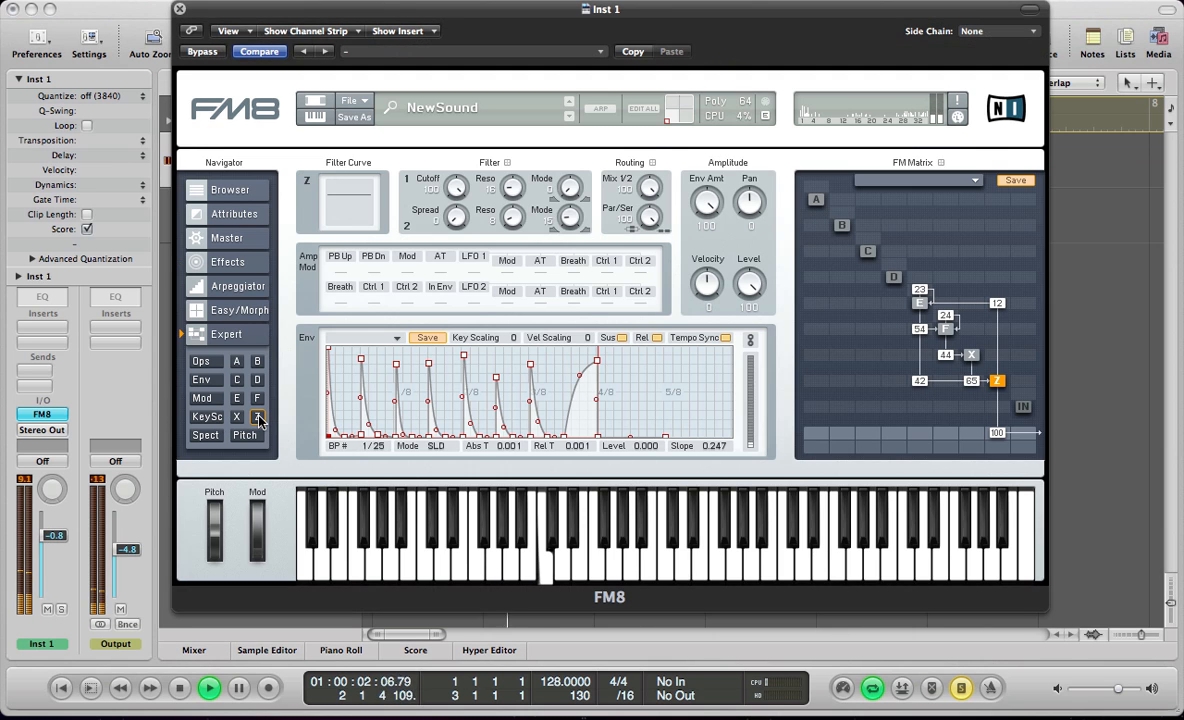
pyautogui.press('space')
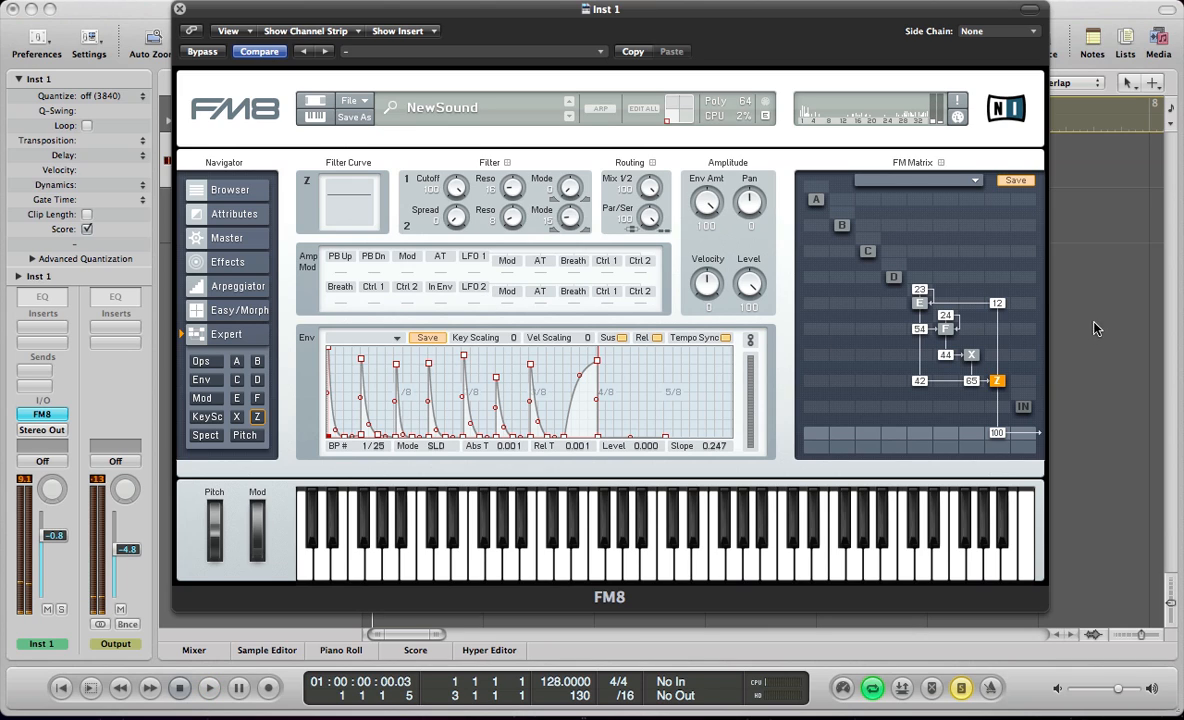
pyautogui.press('space')
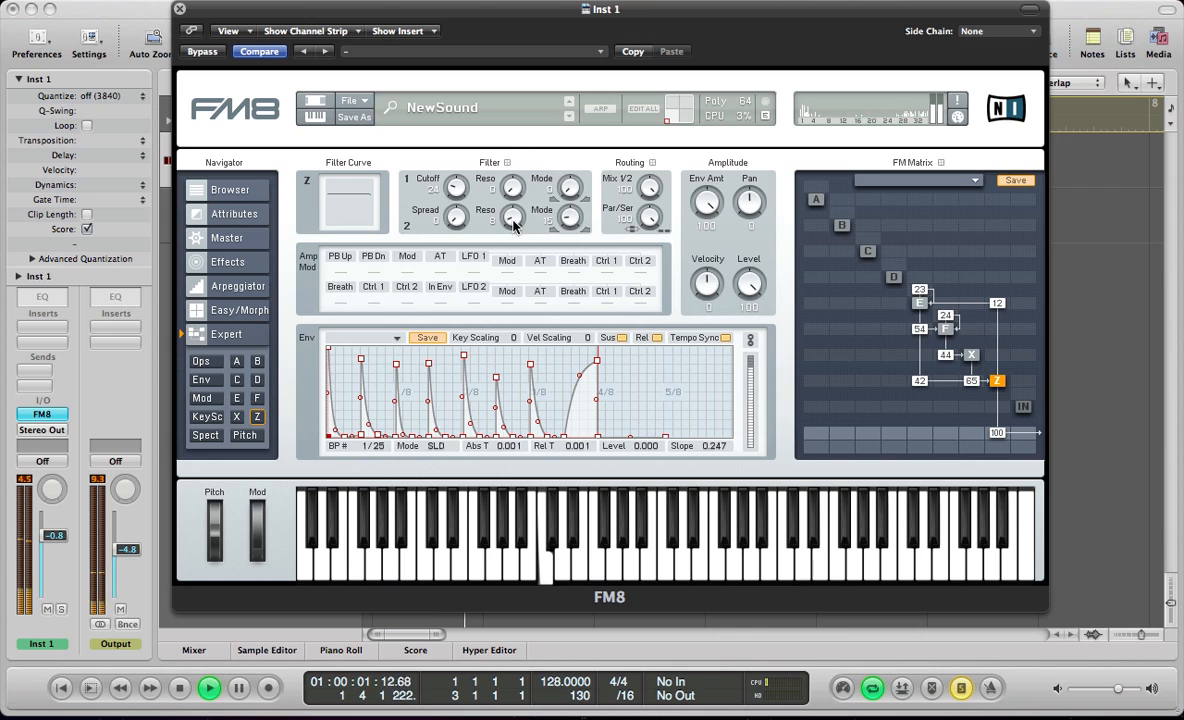
pyautogui.press('space')
pyautogui.moveTo(449, 202); pyautogui.dragTo(452, 216)
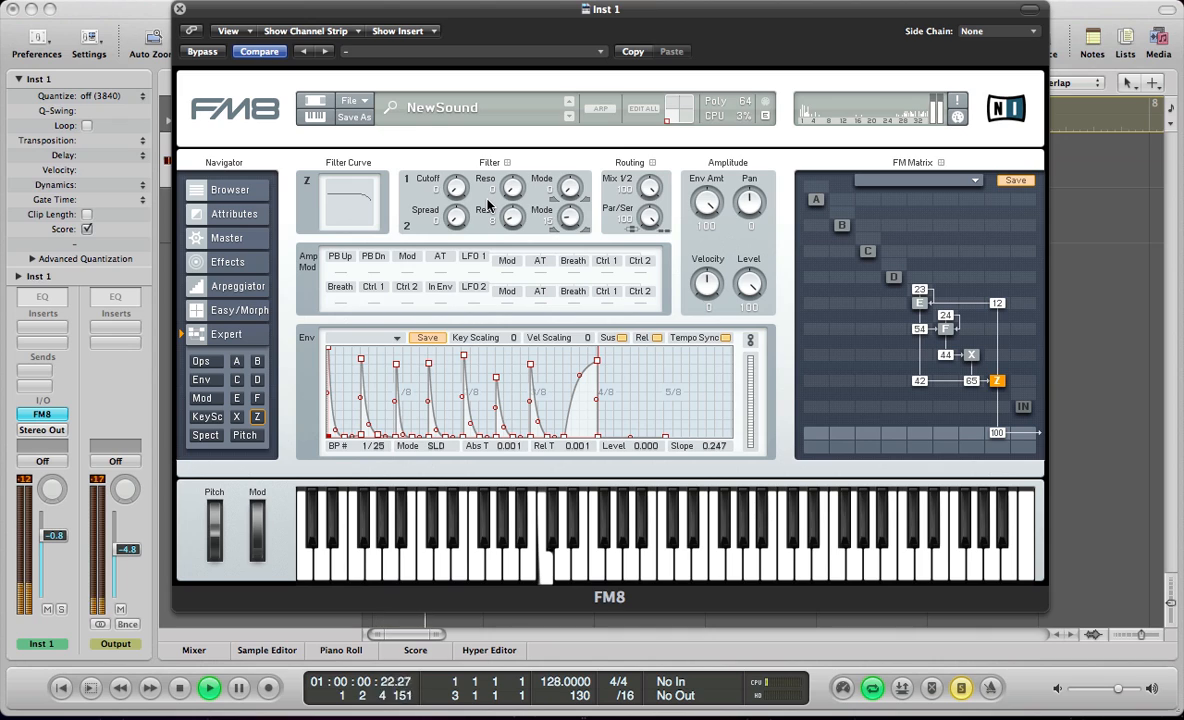
pyautogui.press('space')
pyautogui.press('space')
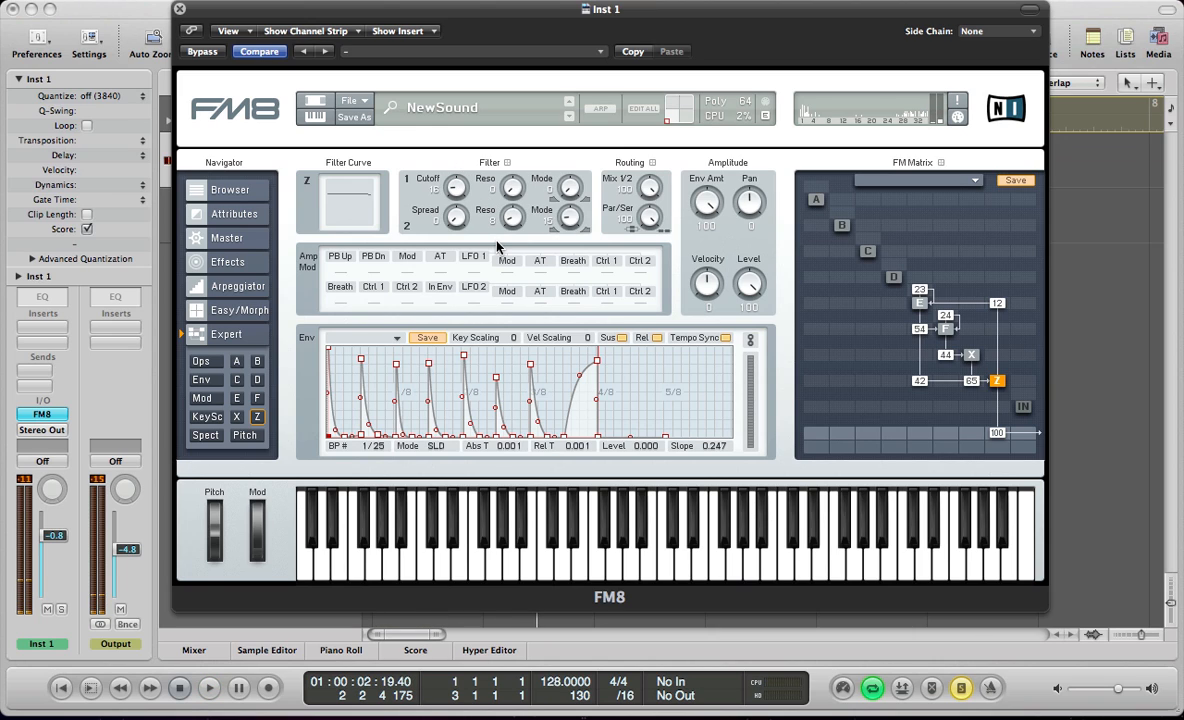
# Turn off solo, play the hi-hat loop together with the Beat track and raise the Output fader to -3.6.
pyautogui.press('super+w')
pyautogui.press('s')
pyautogui.press('space')
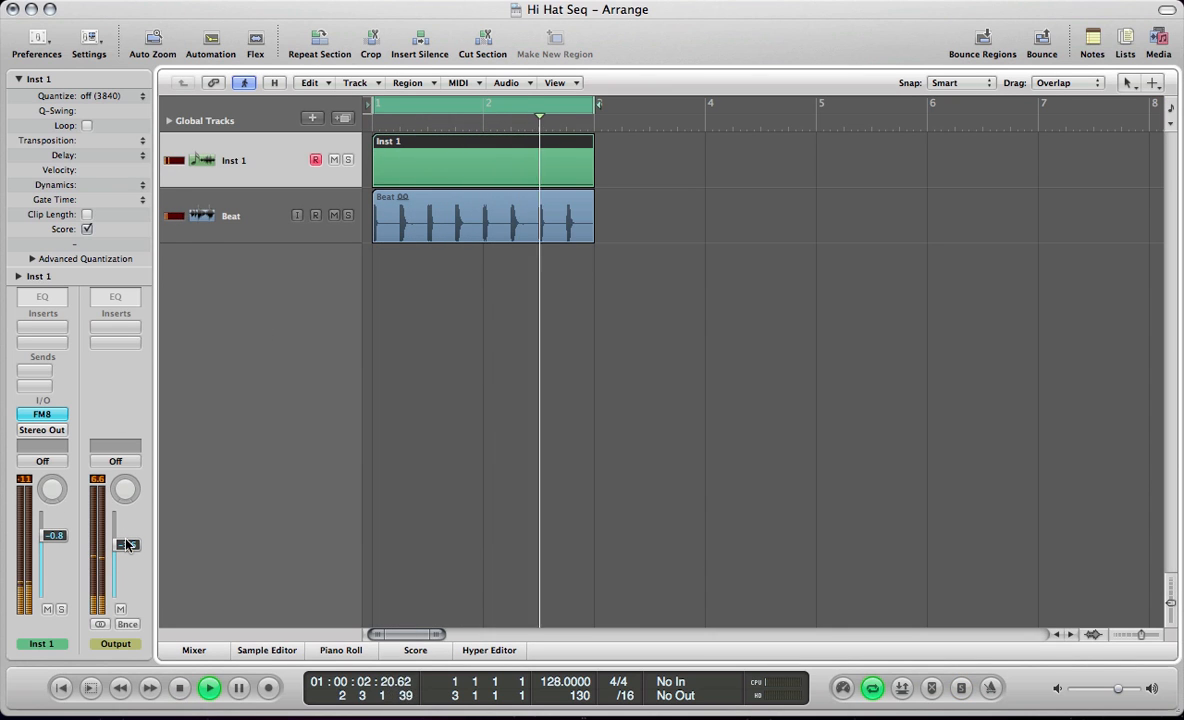
# Reopen the synth window and examine the linked operator envelopes across the whole loop during playback.
pyautogui.press('v')
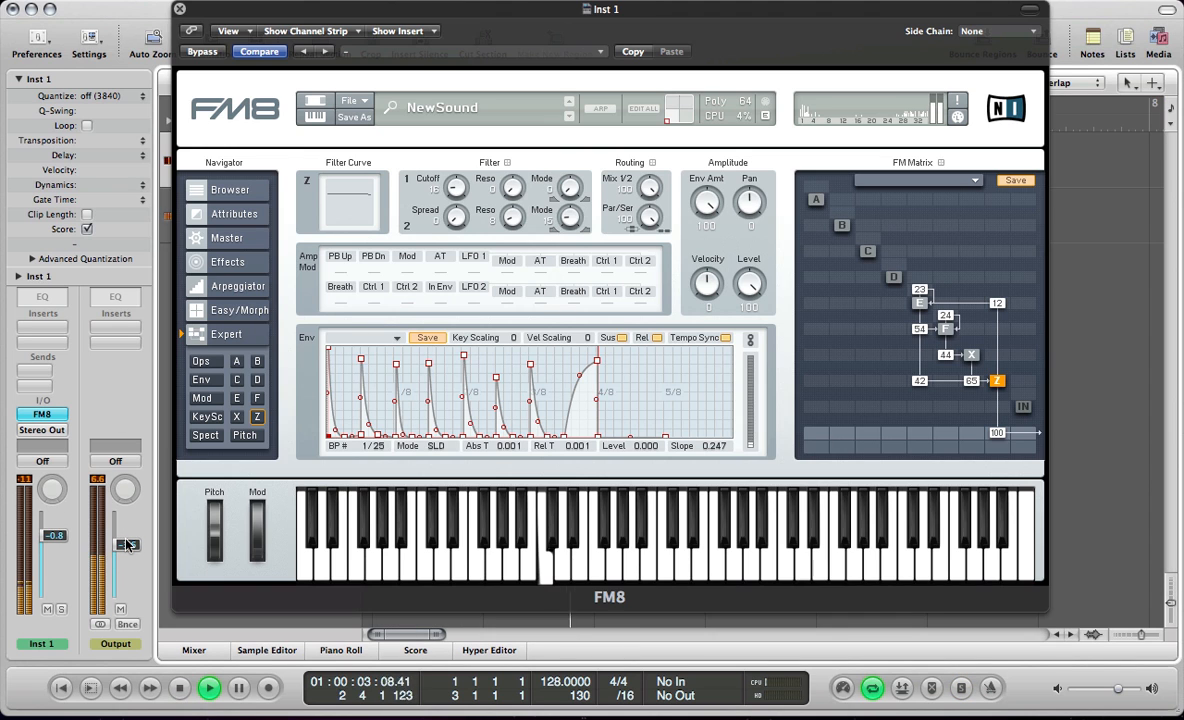
pyautogui.click(201, 380)
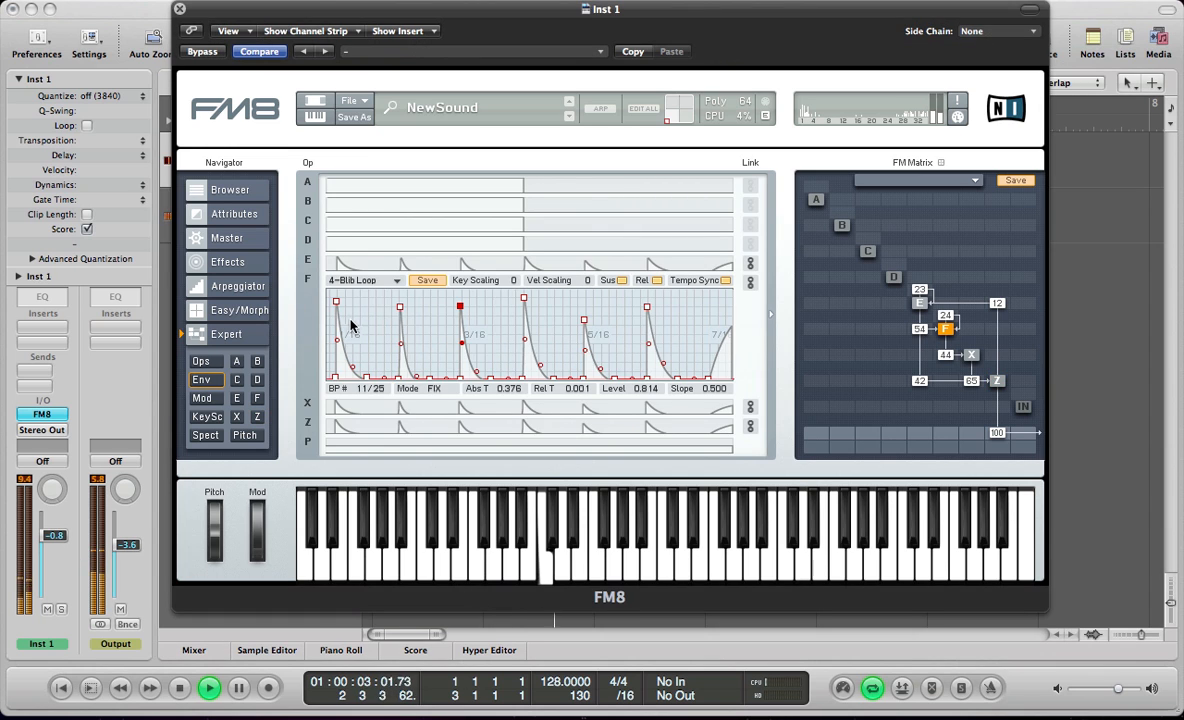
pyautogui.moveTo(350, 325); pyautogui.dragTo(455, 360)
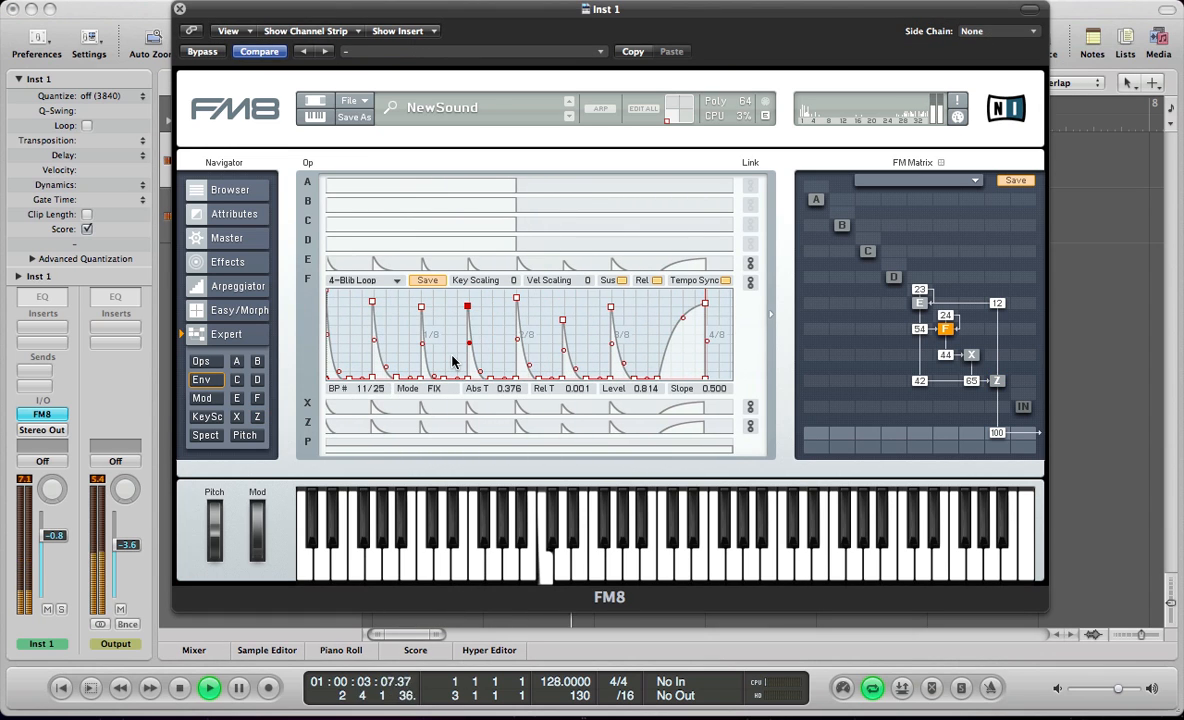
pyautogui.press('space')
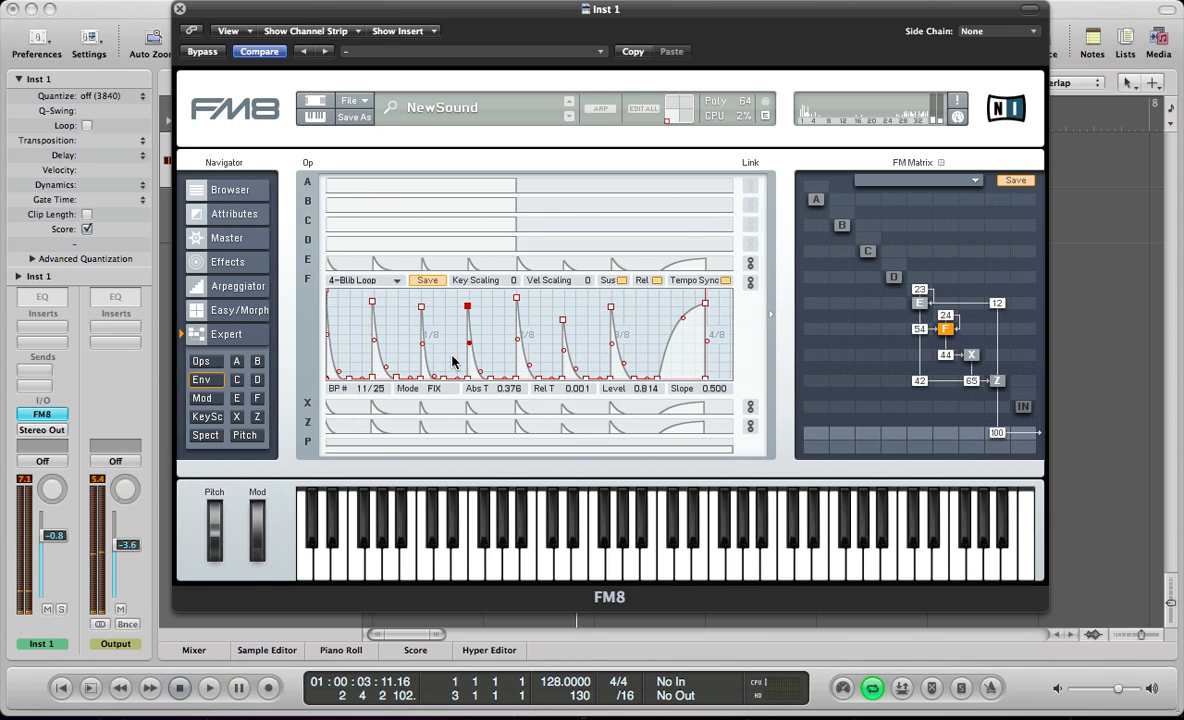